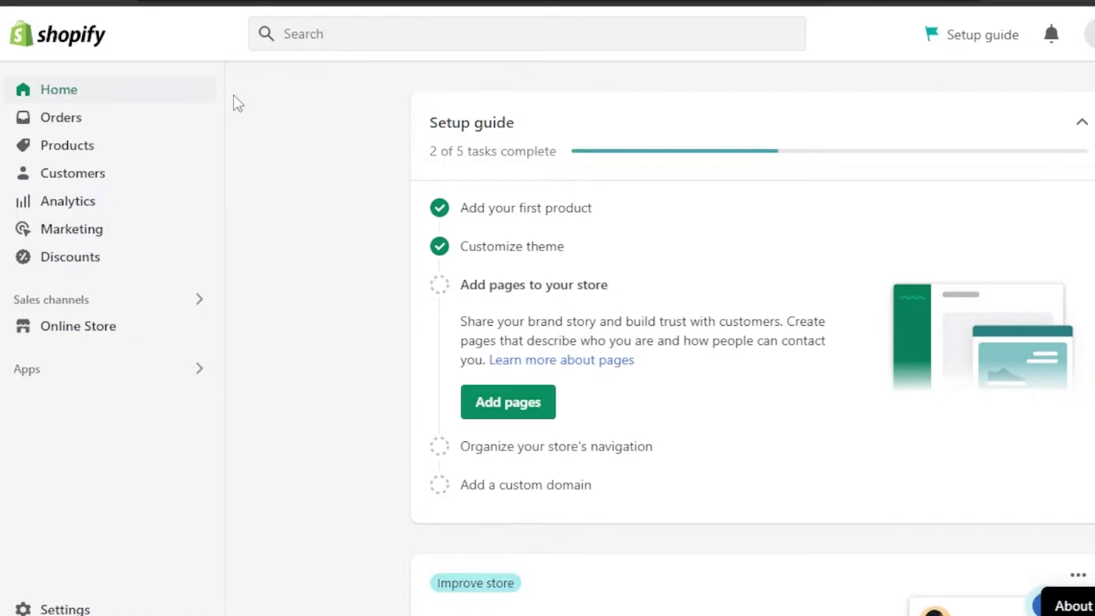
scroll(706, 319, "down", 10)
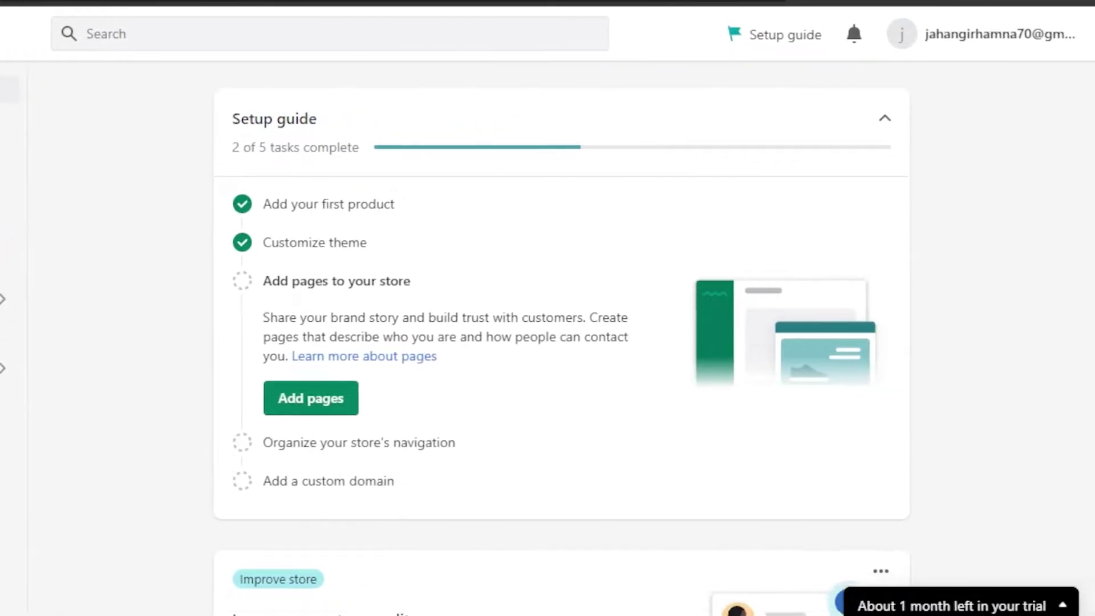
scroll(562, 319, "down", 4)
scroll(561, 319, "up", 12)
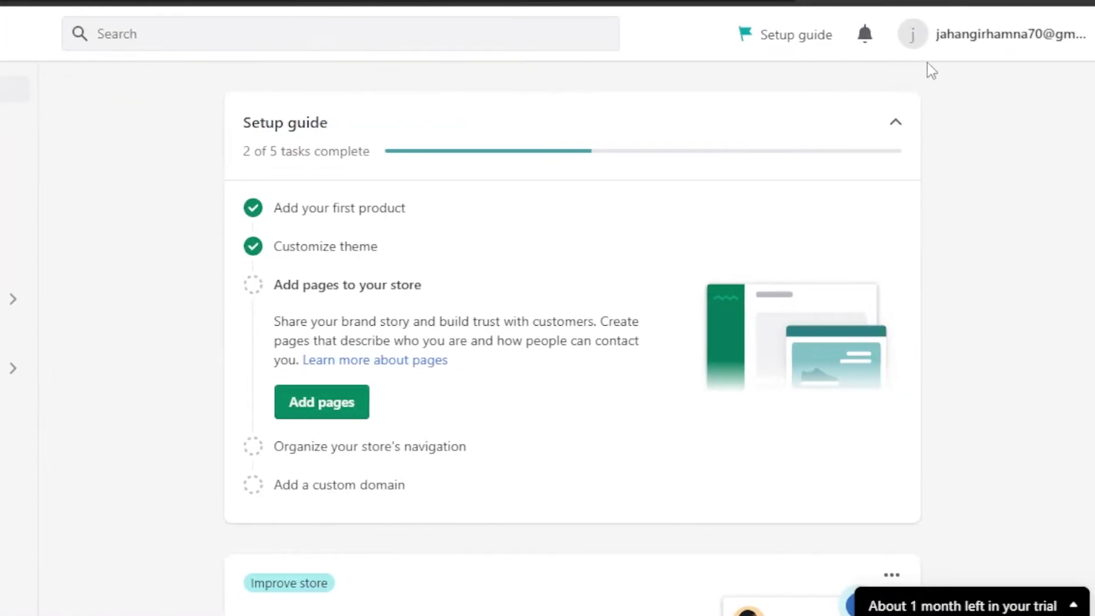
scroll(570, 342, "down", 15)
scroll(571, 342, "down", 8)
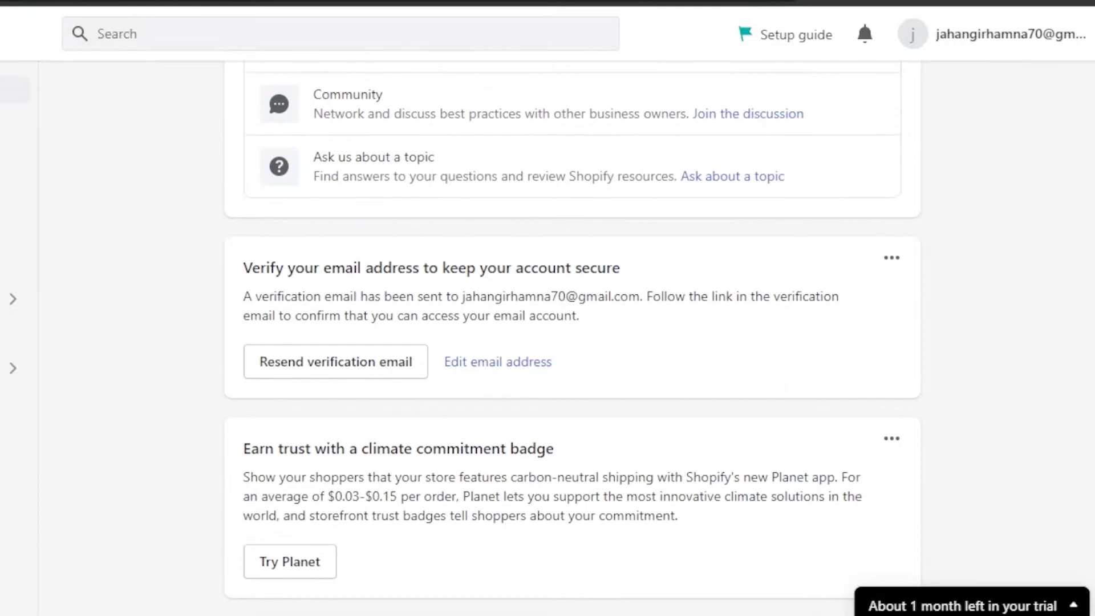
scroll(571, 342, "up", 20)
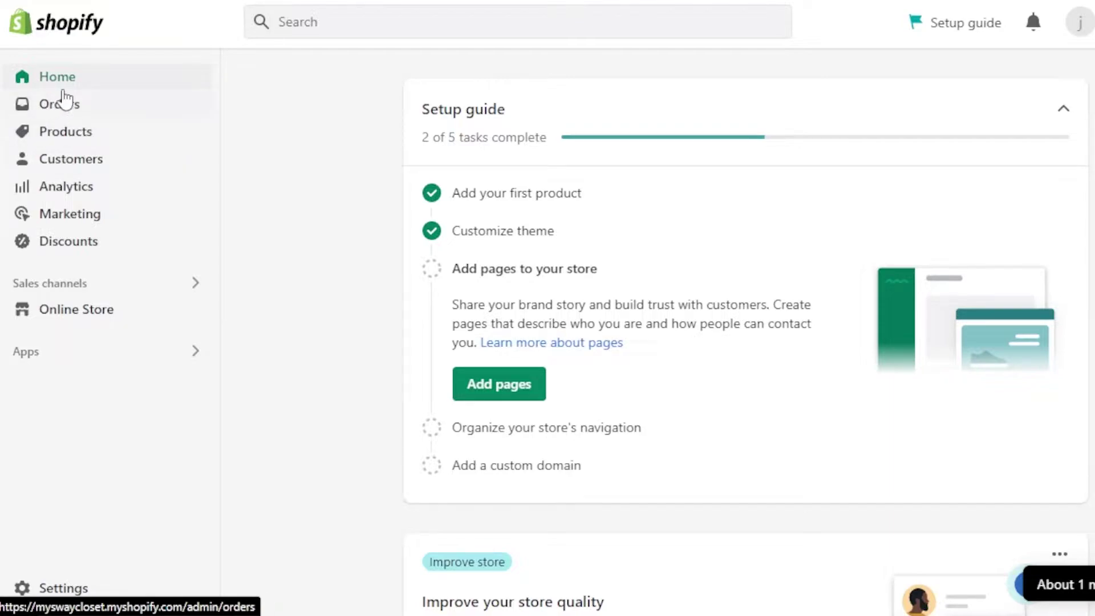
Step: Start adding a new product to the store and title it "Yellow Hoodie"
left_click(55, 141)
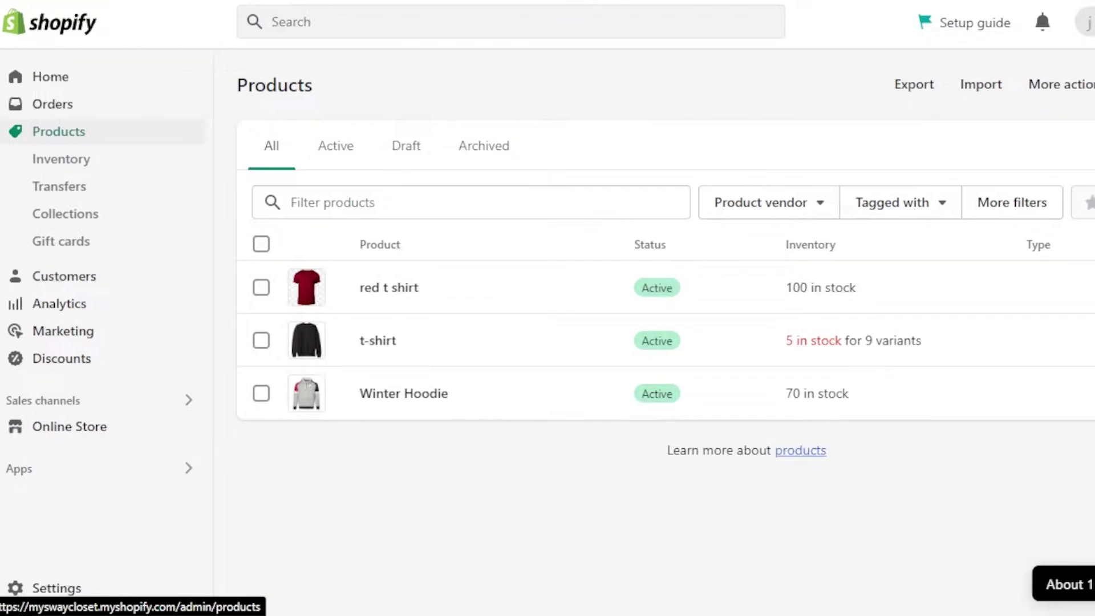
left_click(1022, 92)
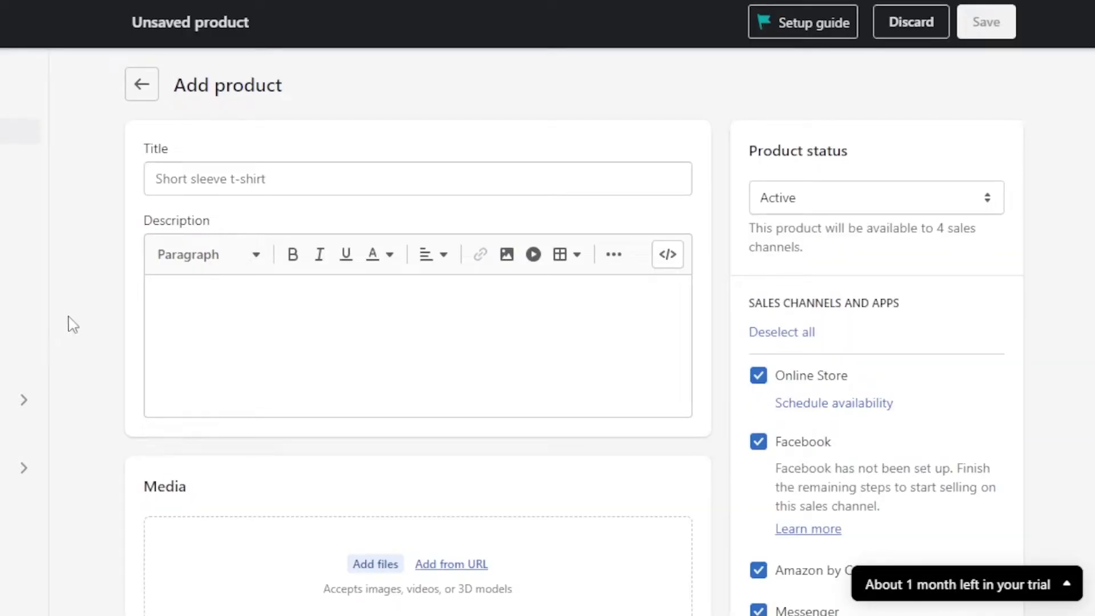
left_click(230, 179)
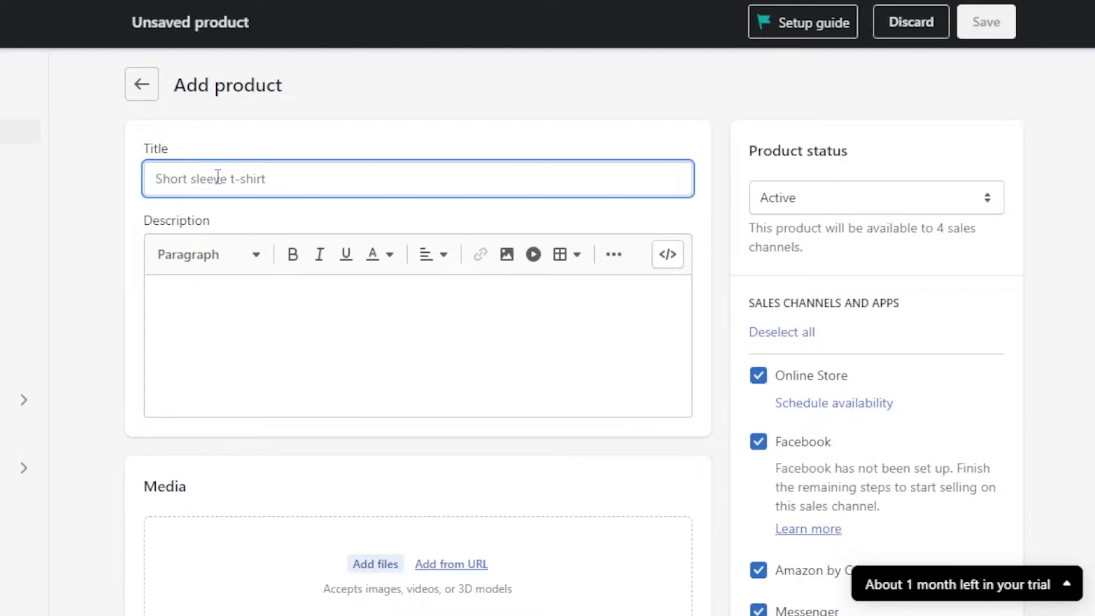
type("Yee")
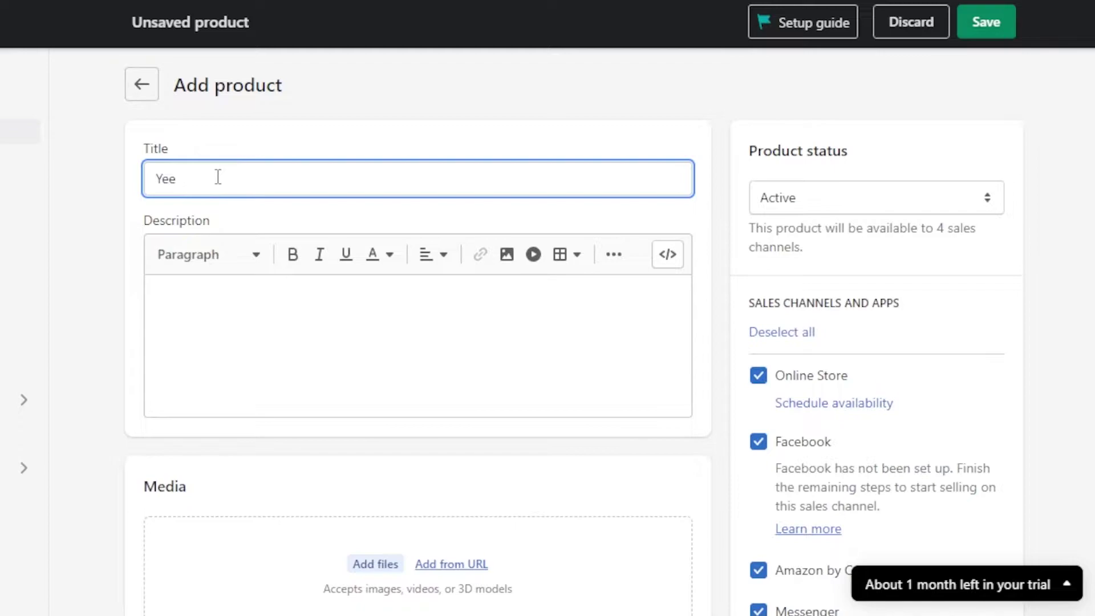
type("llow Hoodie")
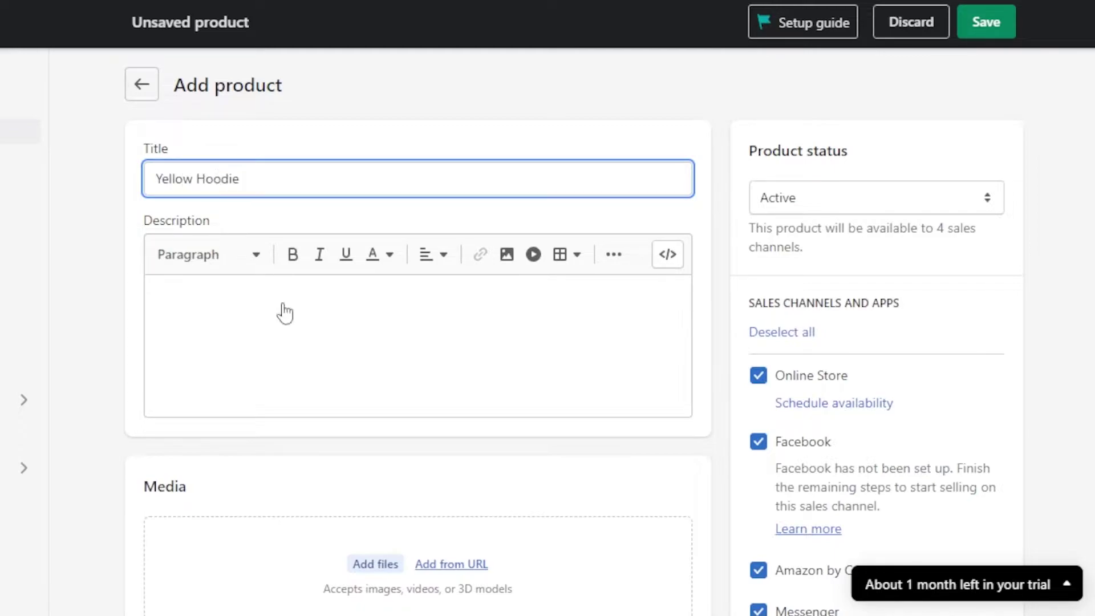
Step: Fill in the product description with "Yellow hoodie" followed by a long row of dots as placeholder text
left_click(231, 325)
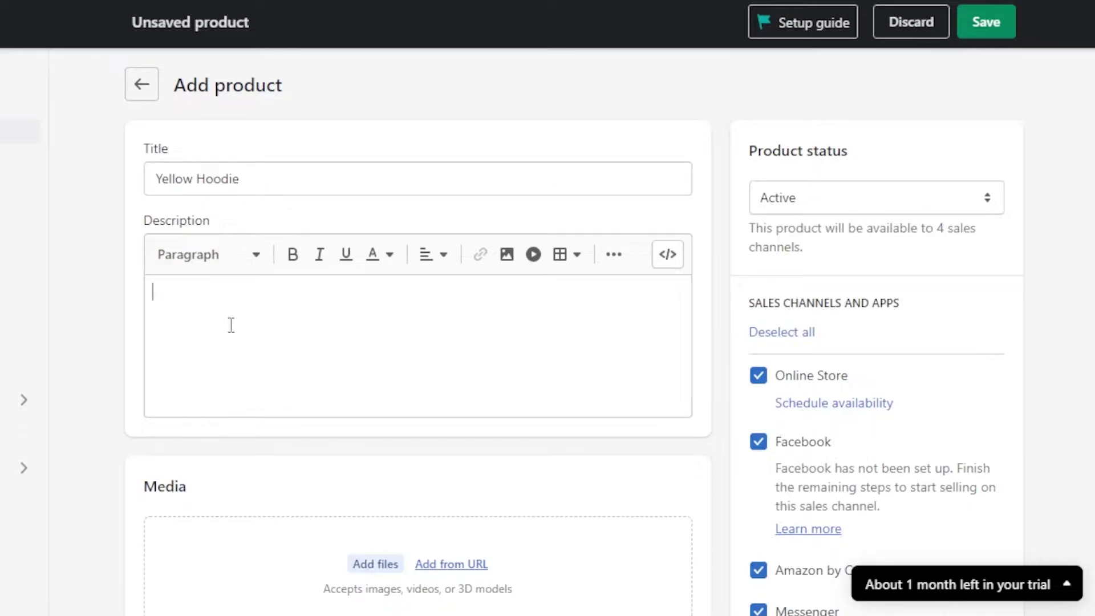
left_click(236, 323)
type("Yellow hoodi")
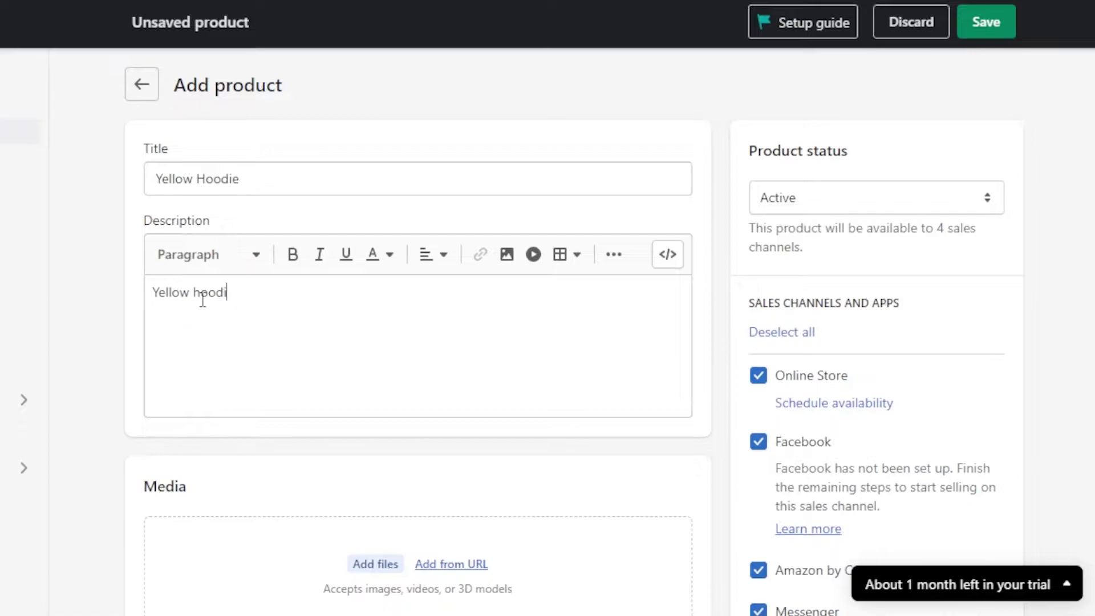
type("e ........................................................................................................")
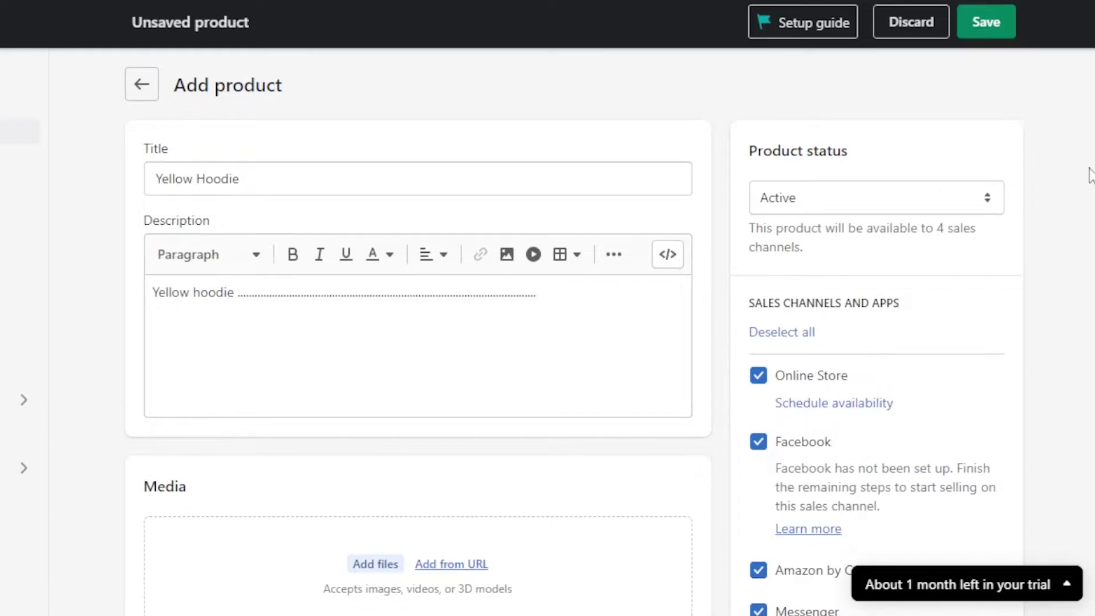
Step: Upload the yellow hoodie picture from the computer as the product's media
scroll(534, 291, "down", 5)
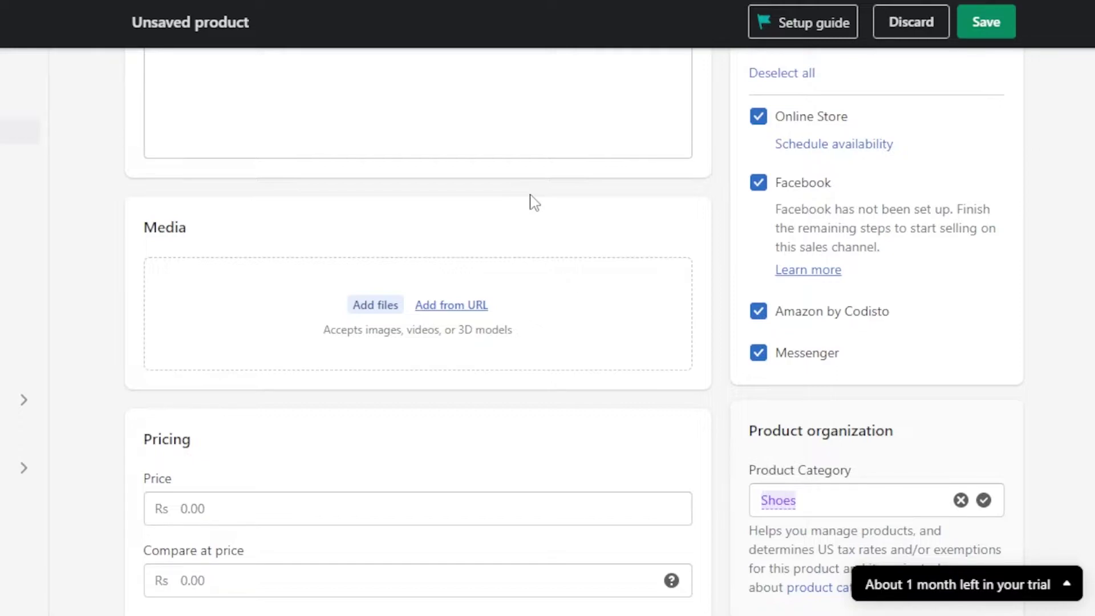
left_click(385, 306)
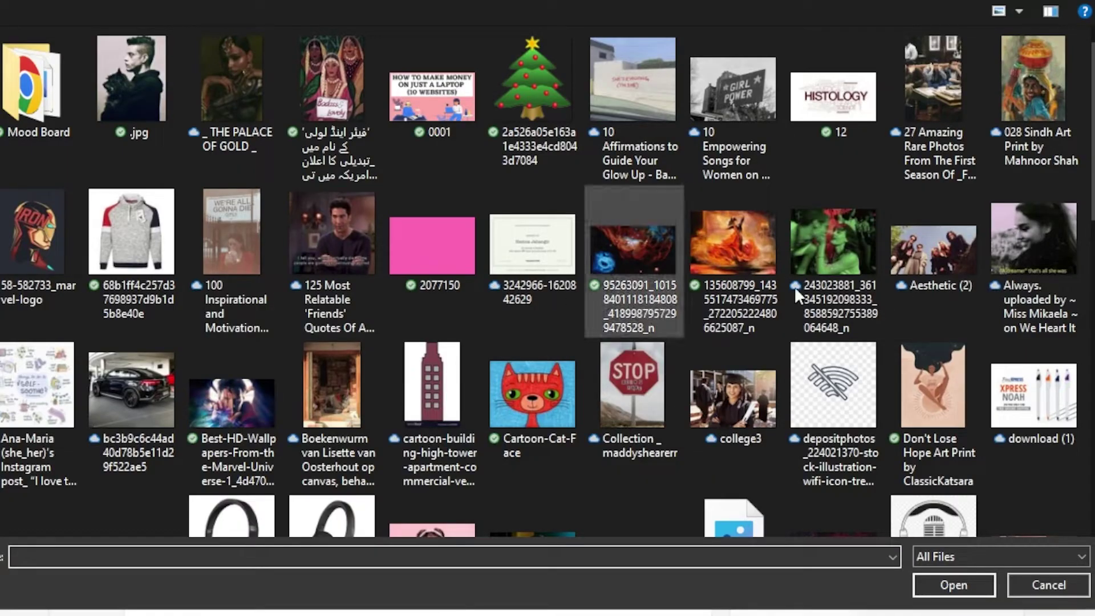
double_click(552, 377)
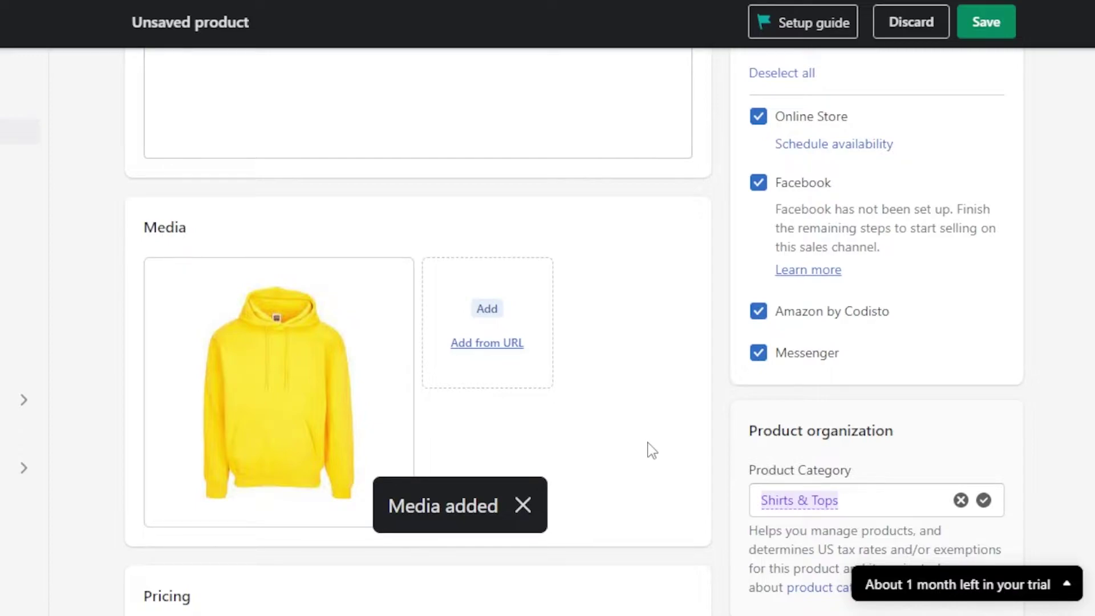
mouse_move(345, 357)
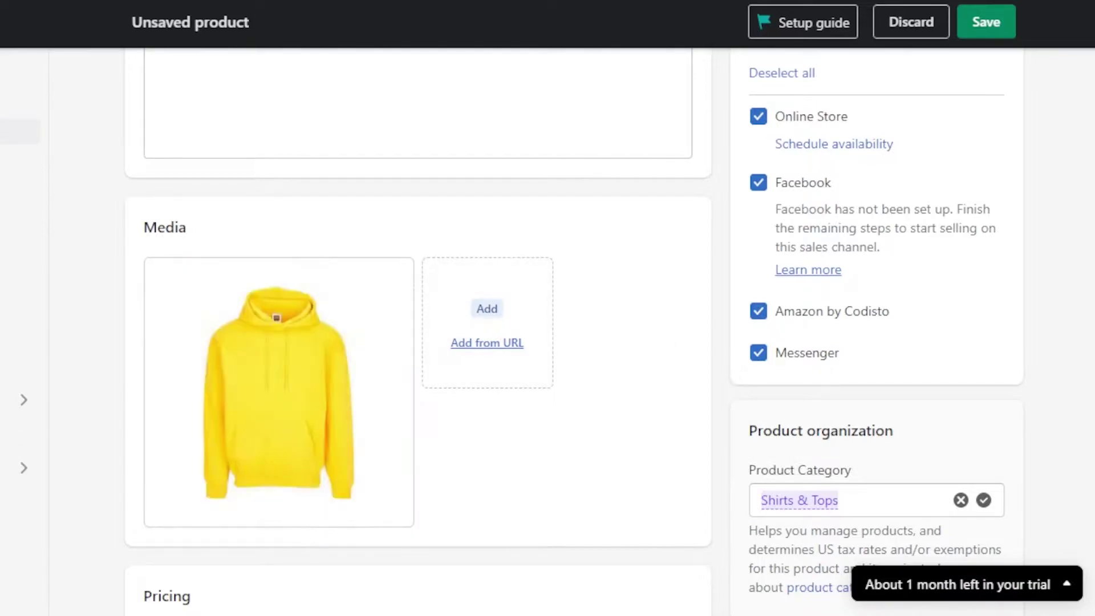
Step: Set the product price to Rs 2,000 and turn off charging tax on this product
scroll(418, 331, "down", 4)
scroll(418, 331, "down", 3)
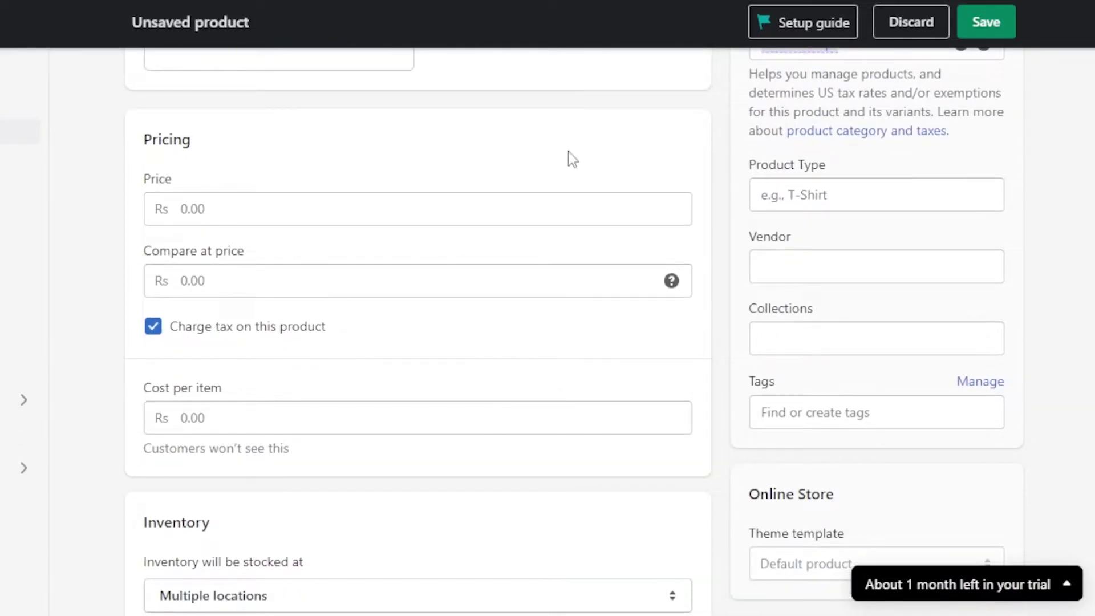
left_click(261, 211)
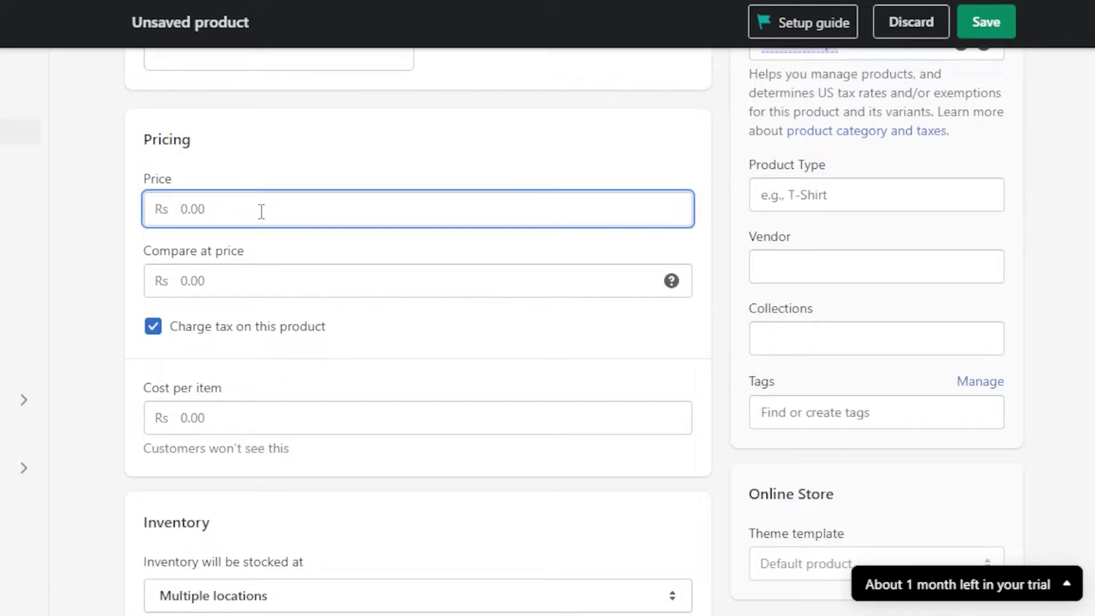
left_click(151, 209)
type("2000")
left_click(219, 277)
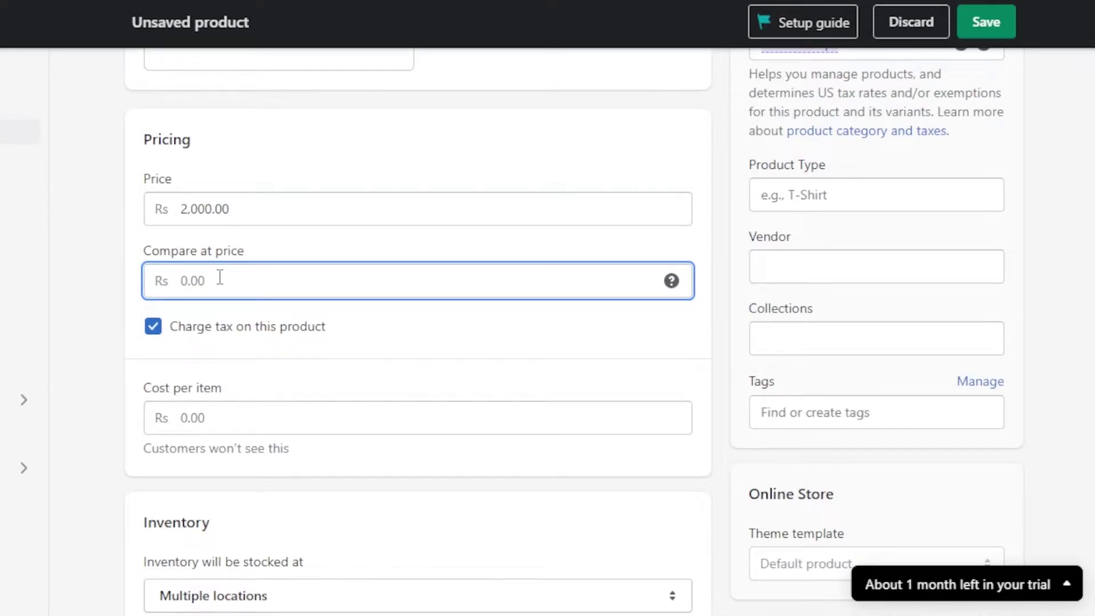
left_click(153, 327)
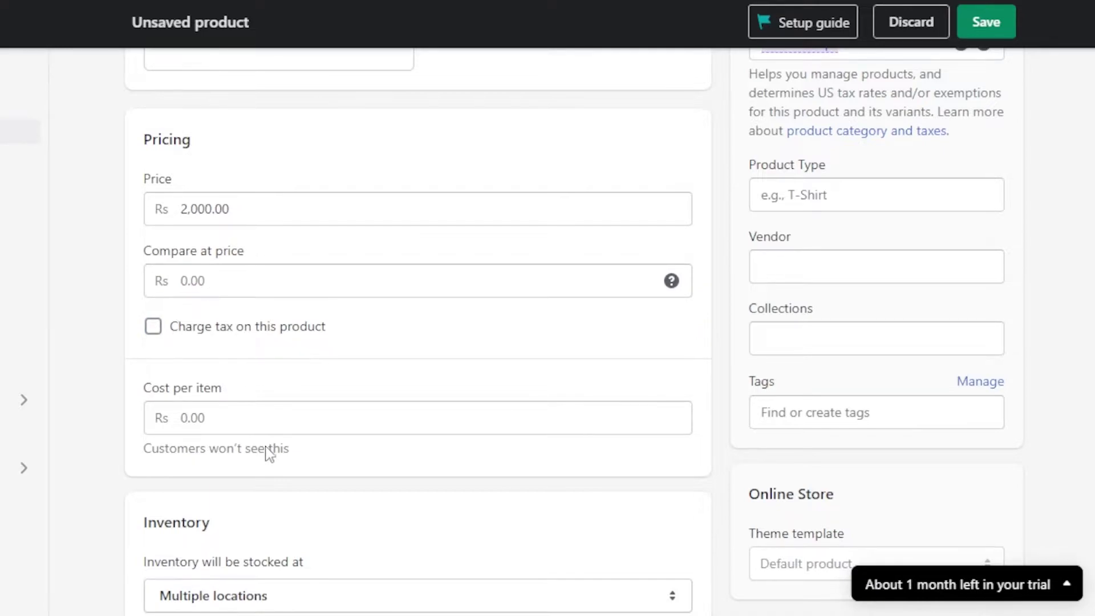
Step: Set the product's cost per item to Rs 800
left_click(219, 417)
scroll(399, 262, "down", 3)
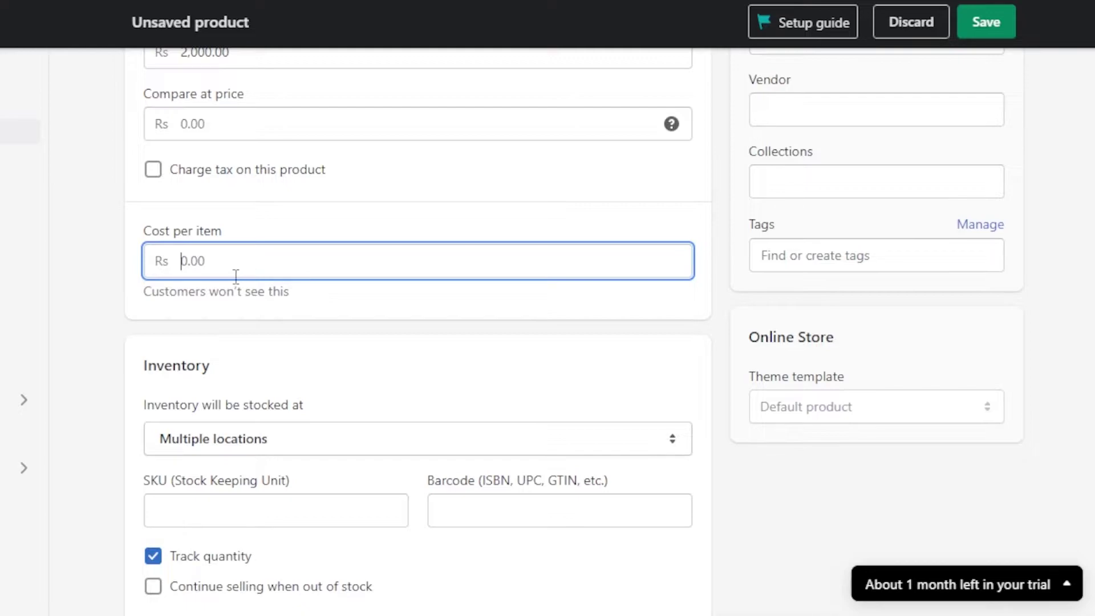
type("800")
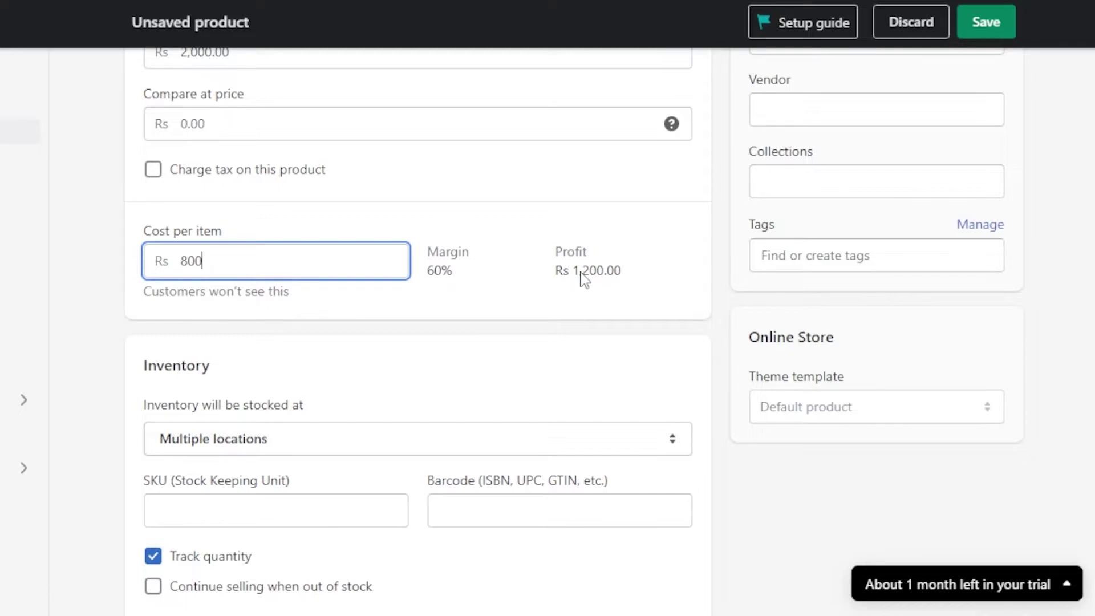
Step: Look through the inventory stocking locations and choose Multiple locations
scroll(418, 331, "up", 10)
scroll(418, 330, "down", 15)
scroll(418, 331, "up", 1)
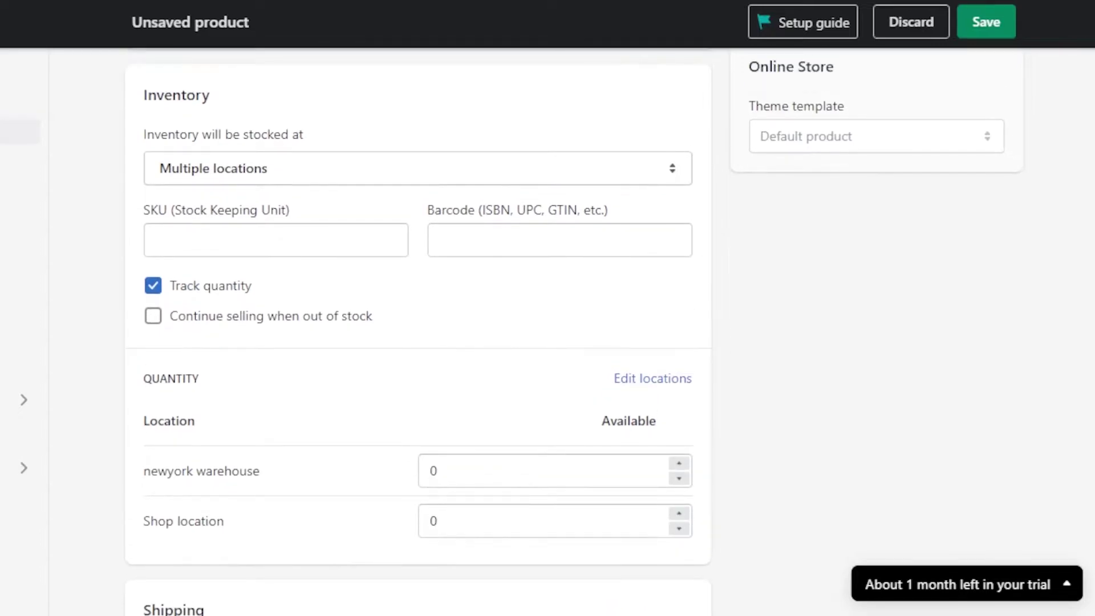
left_click(318, 165)
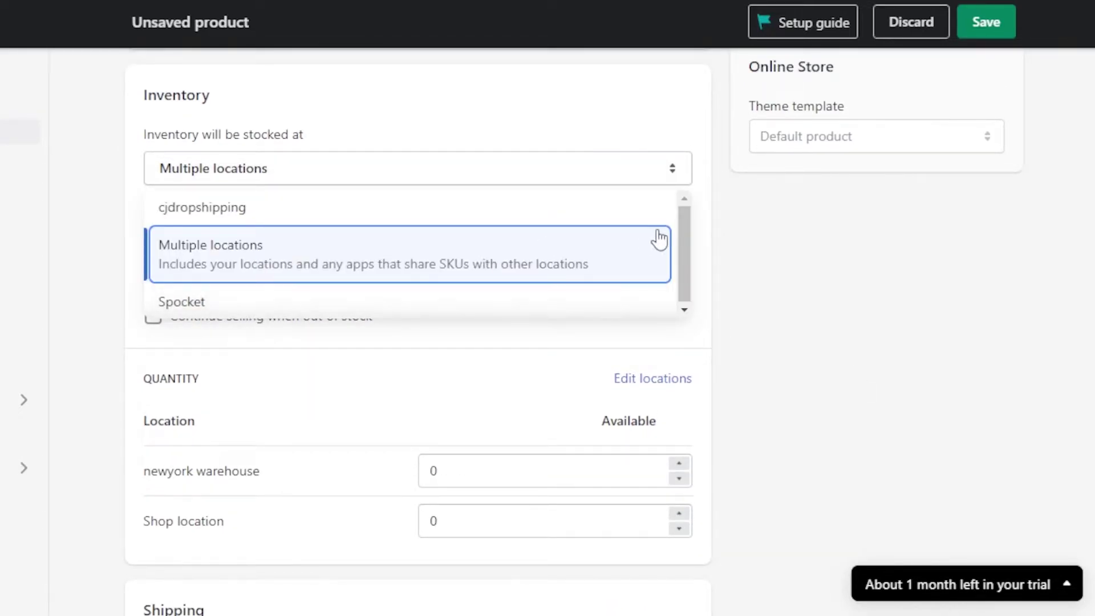
left_click_drag(679, 236, 683, 288)
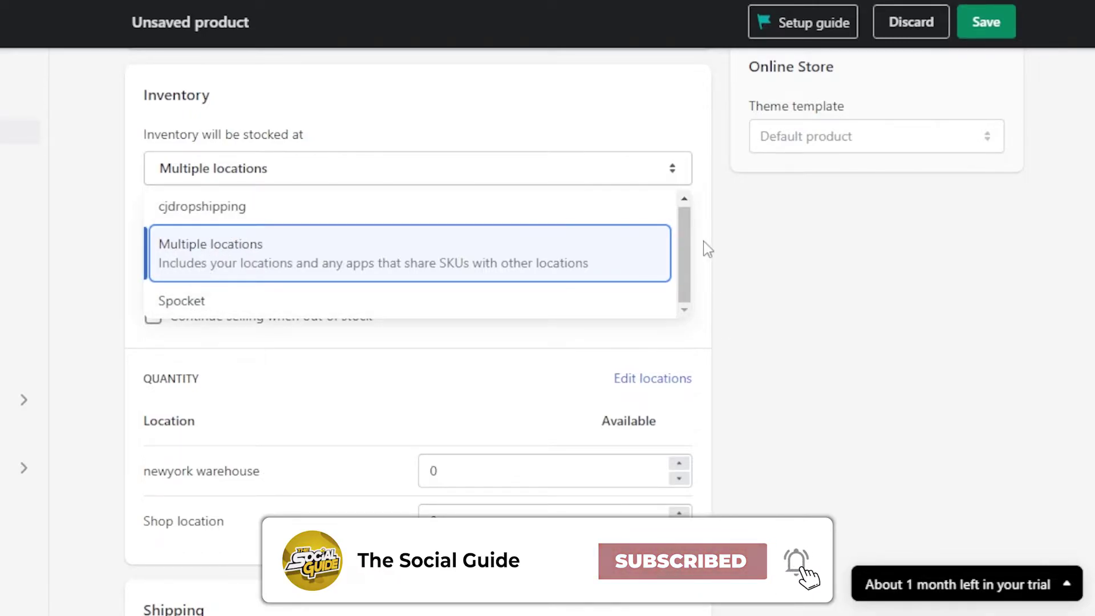
left_click(496, 274)
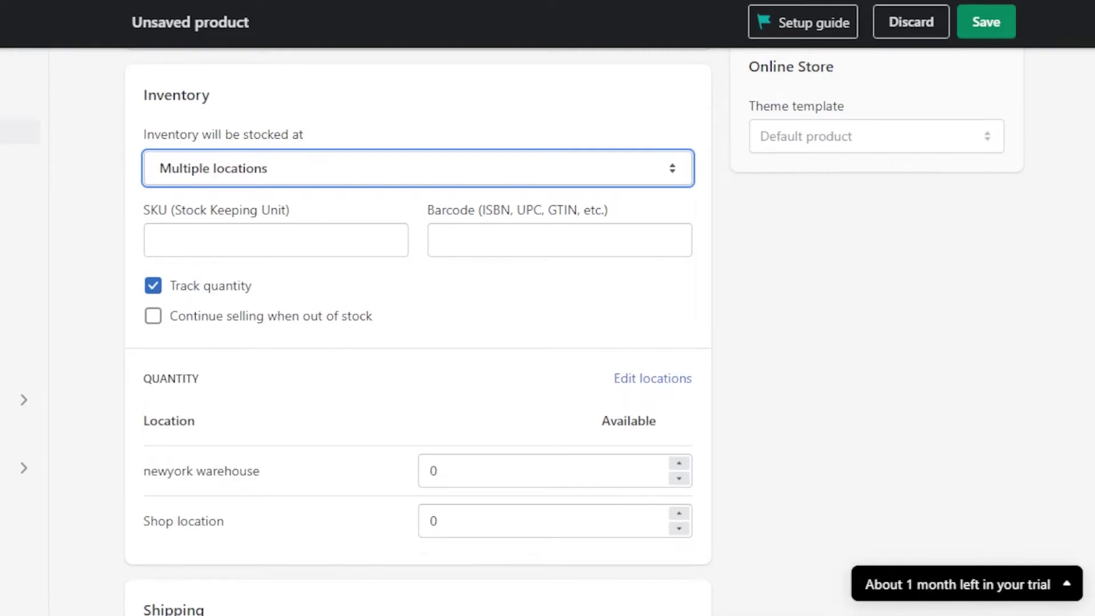
Step: Open the available quantity of the newyork warehouse for editing
scroll(895, 264, "down", 4)
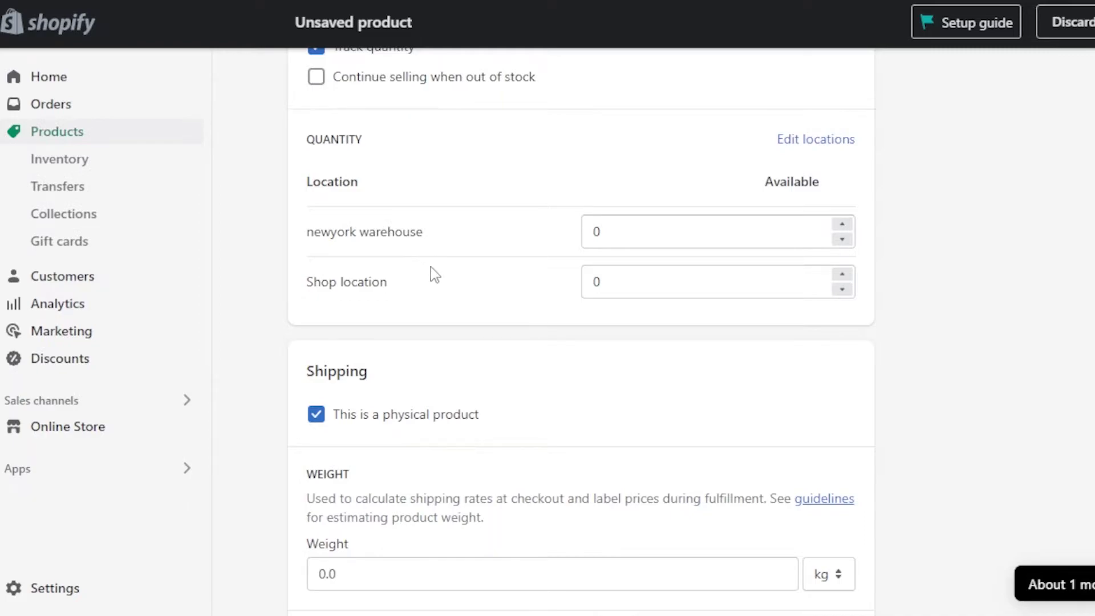
left_click(706, 227)
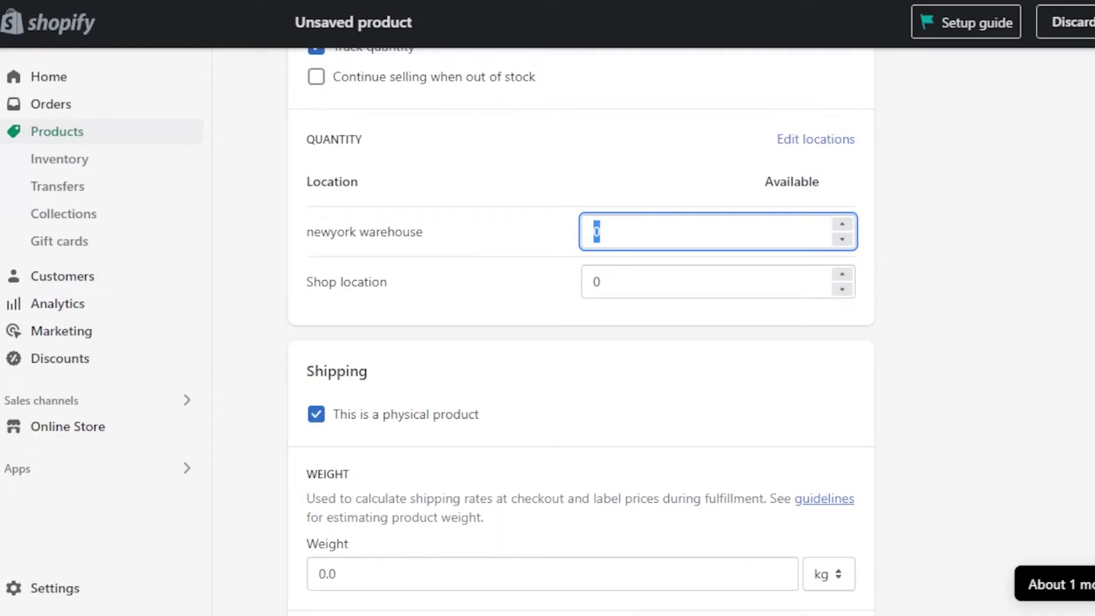
Step: Switch the physical product setting under Shipping off and back on
scroll(581, 331, "down", 5)
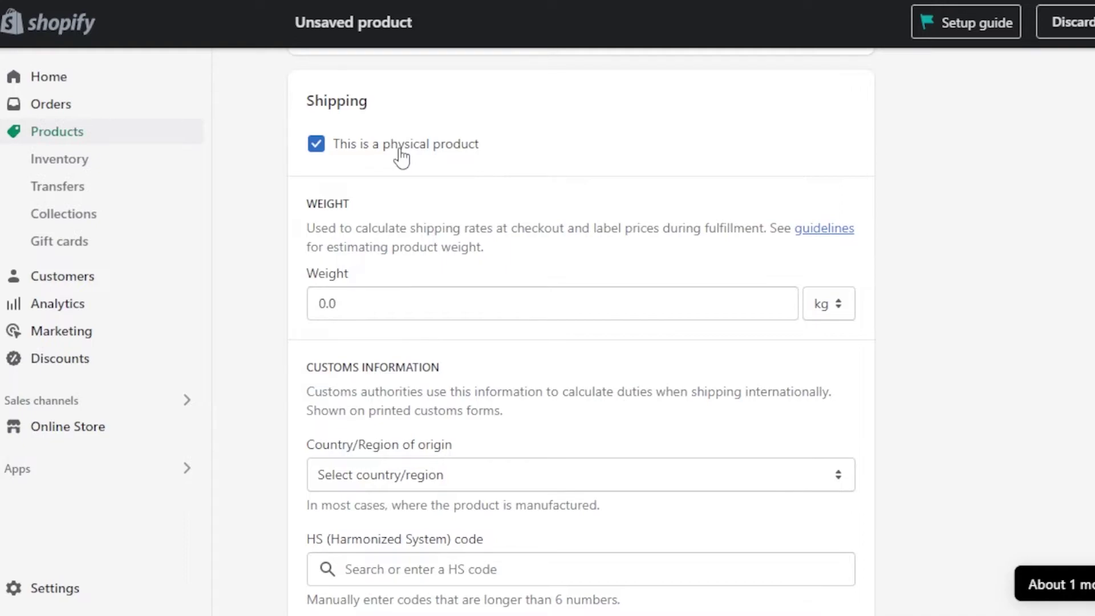
left_click(315, 146)
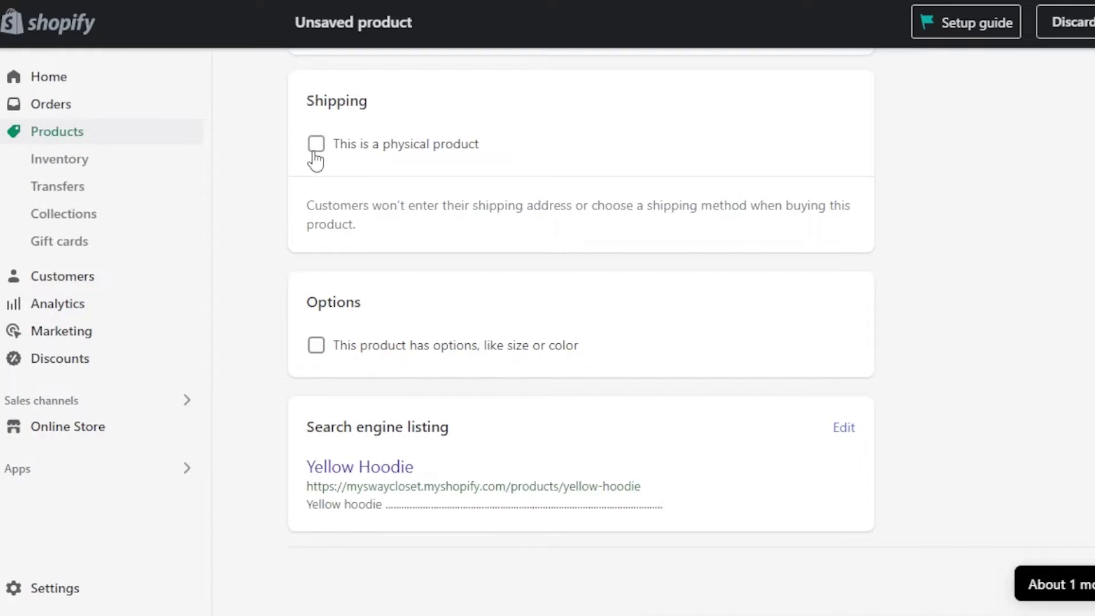
left_click(314, 152)
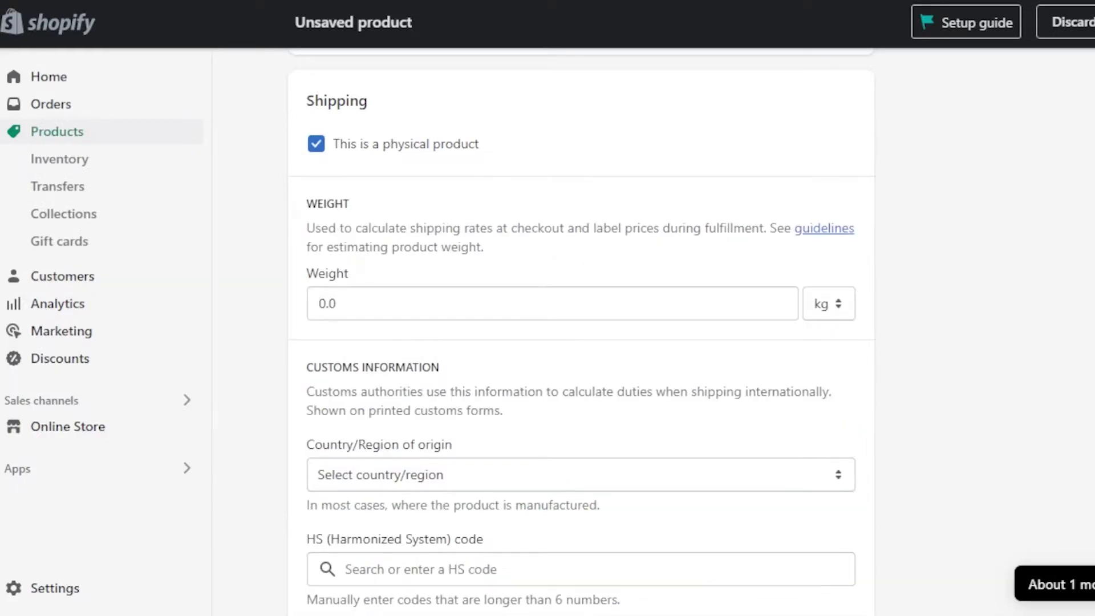
Step: Enable options such as size or color for this product
scroll(611, 420, "down", 4)
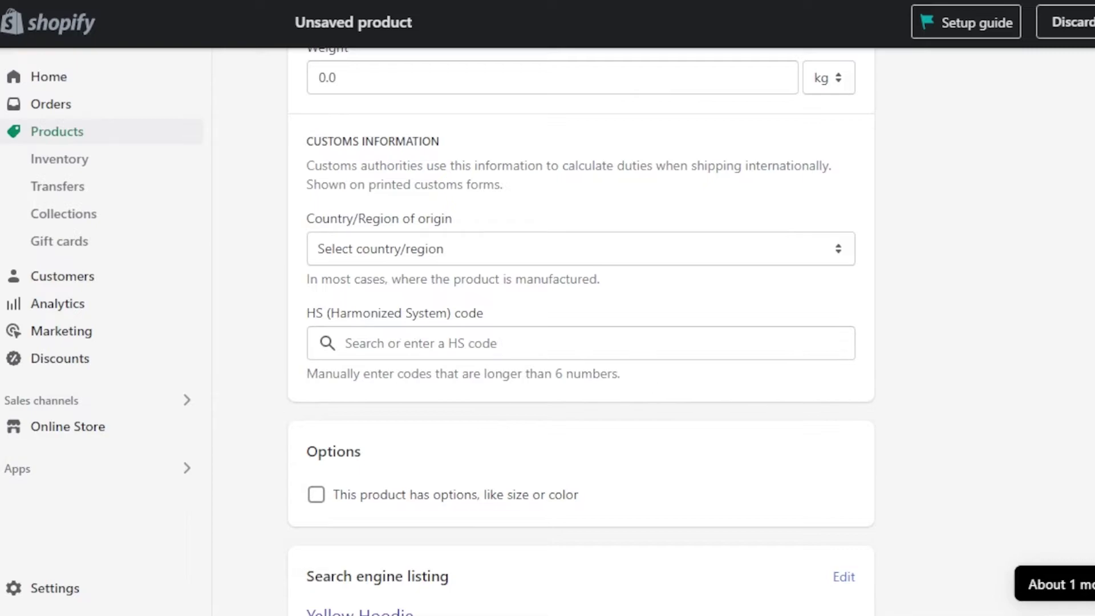
scroll(898, 421, "down", 4)
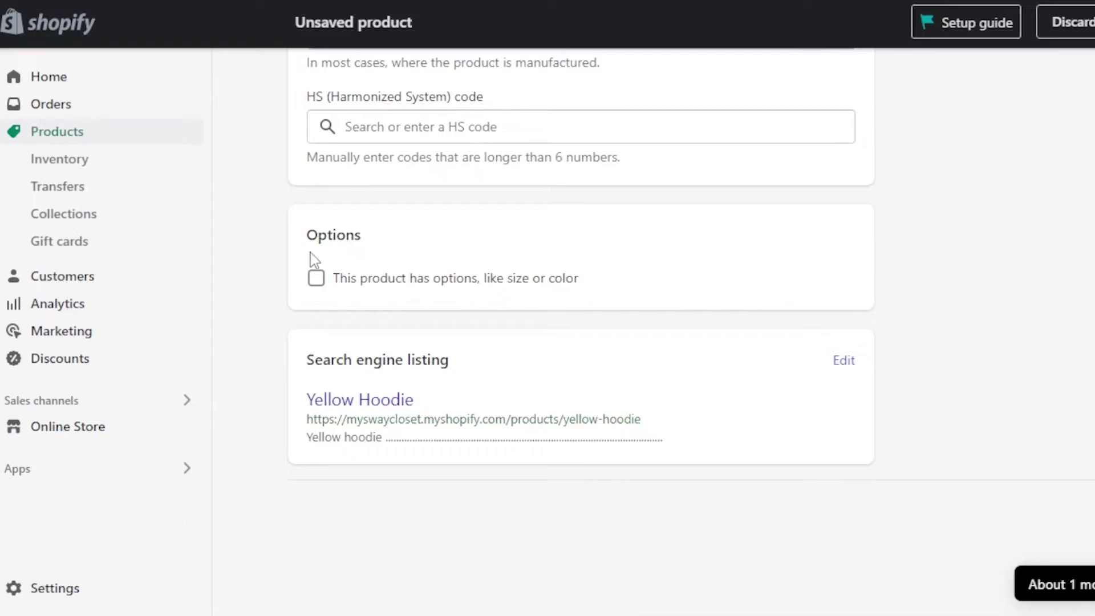
left_click(317, 280)
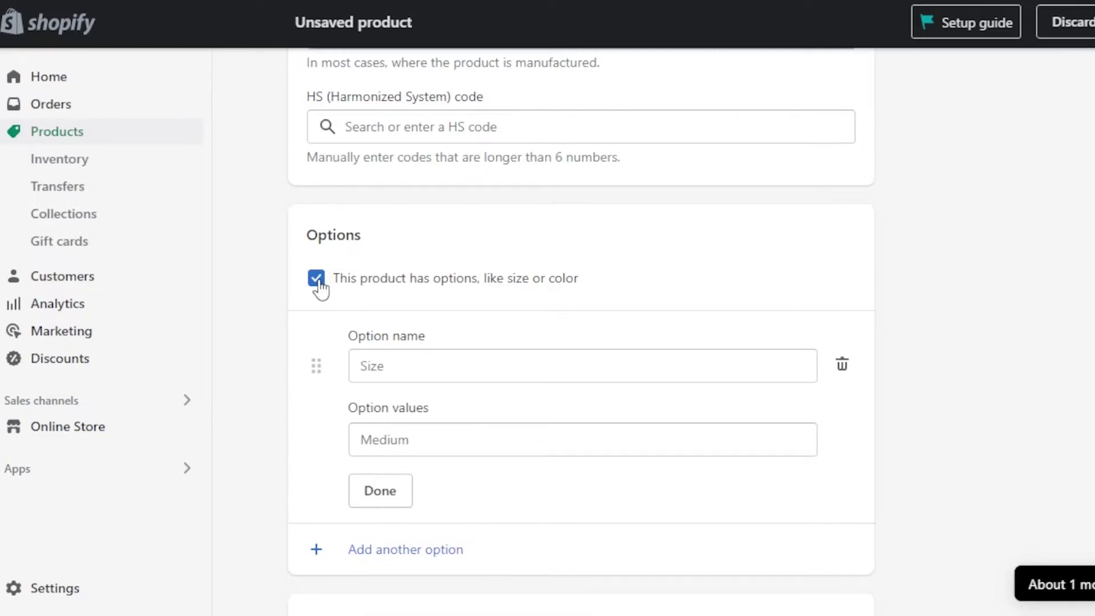
scroll(580, 331, "down", 1)
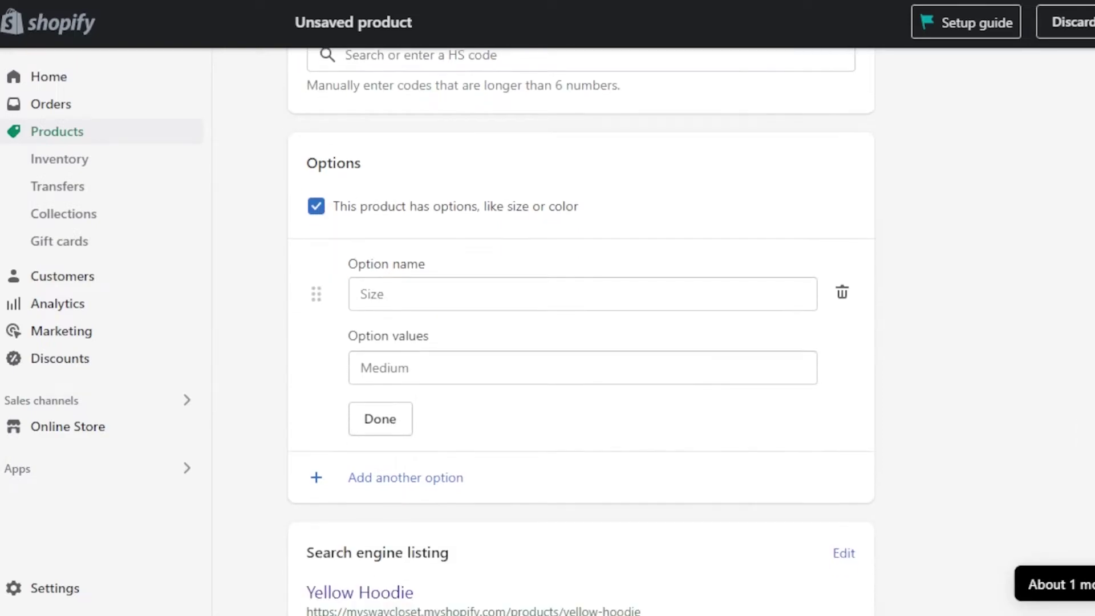
Step: Name the first product option Size and give it the values small, medium, large and Extra Large
left_click(413, 311)
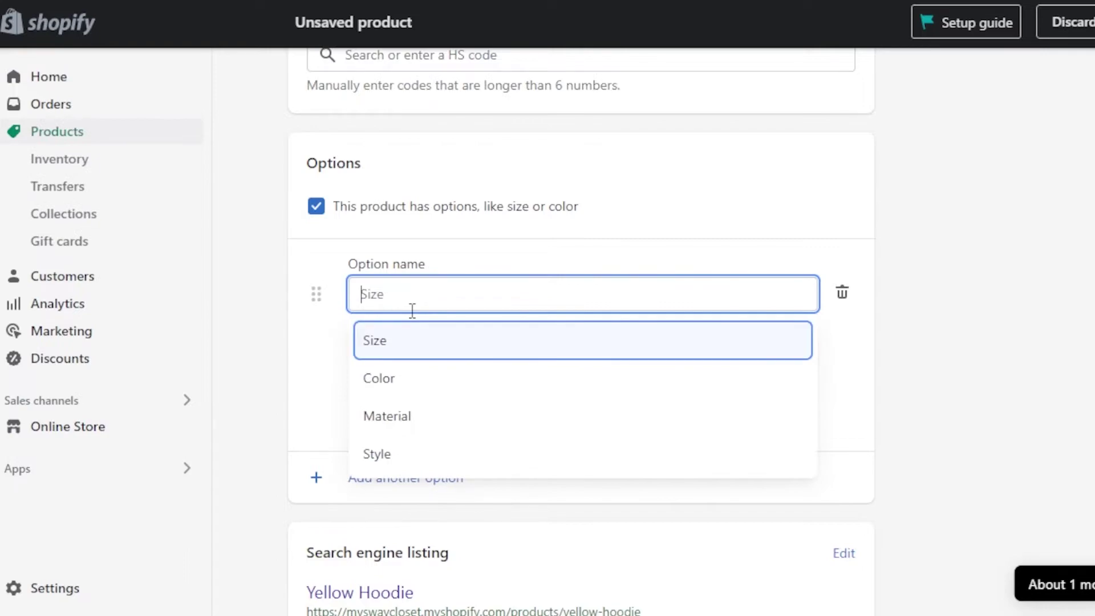
left_click(403, 340)
left_click(424, 378)
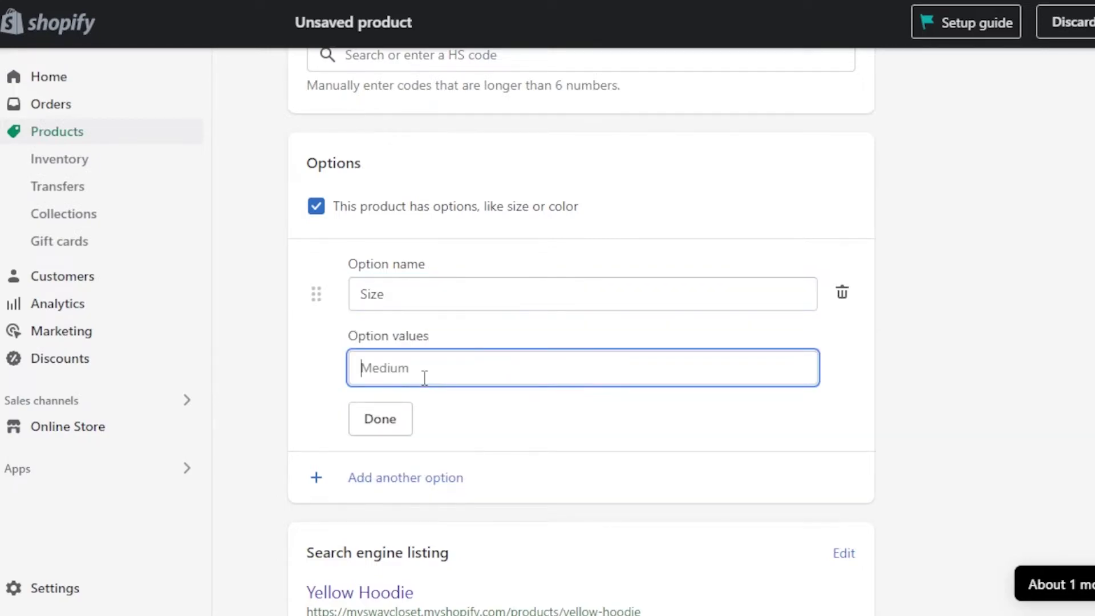
type("small")
left_click(423, 406)
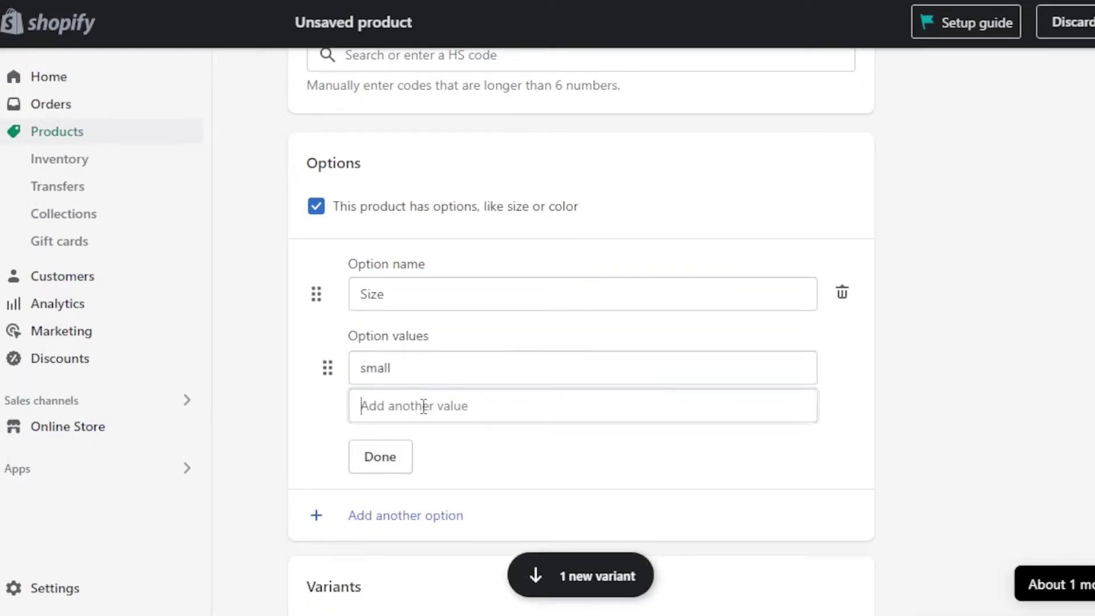
type("medium")
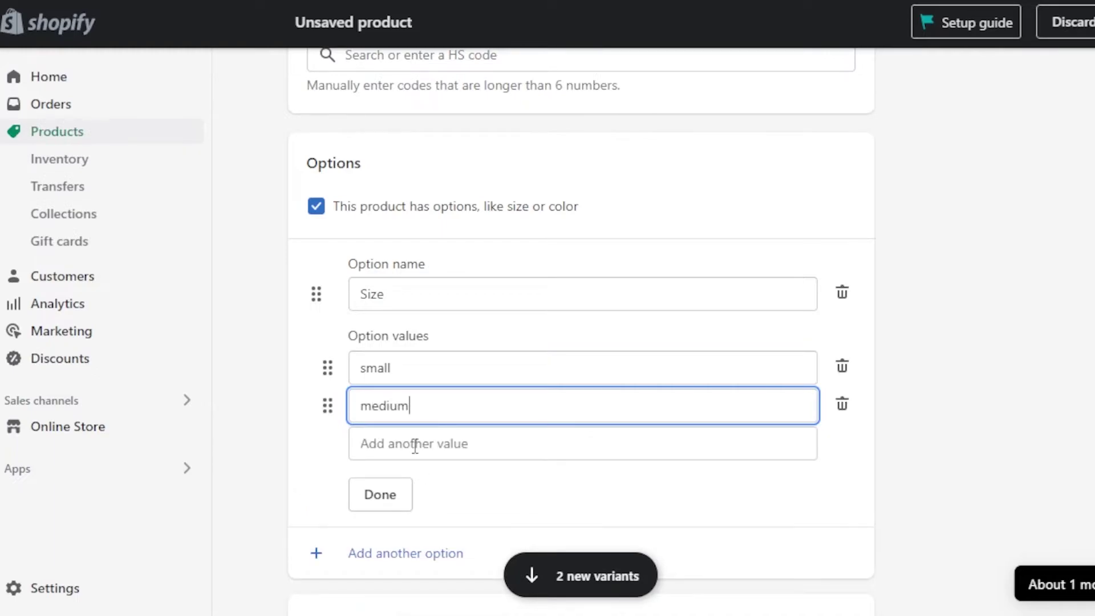
left_click(416, 444)
type("large")
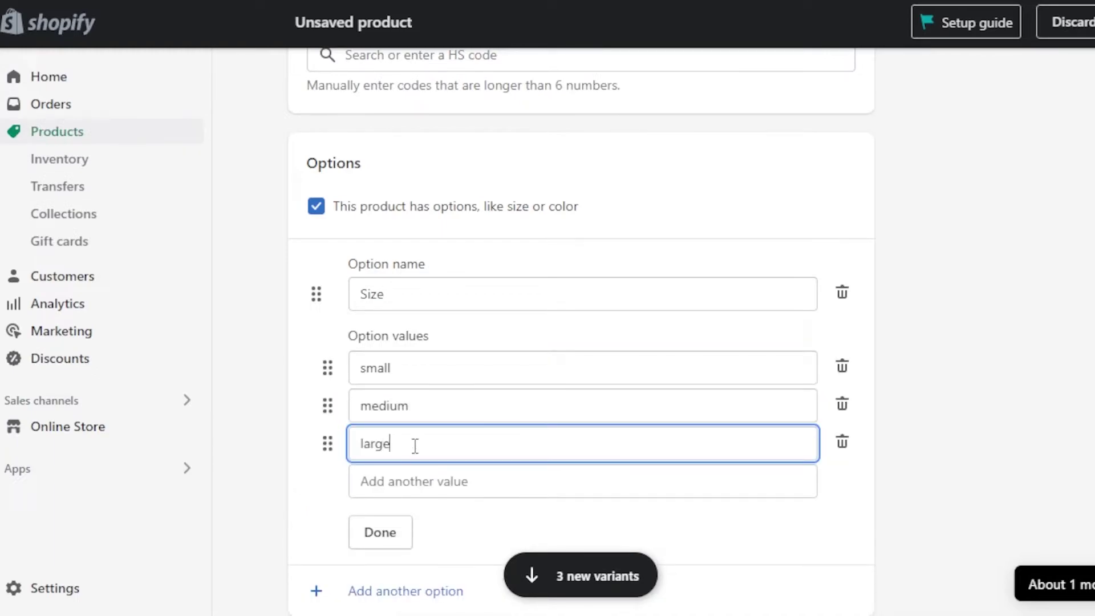
left_click(467, 484)
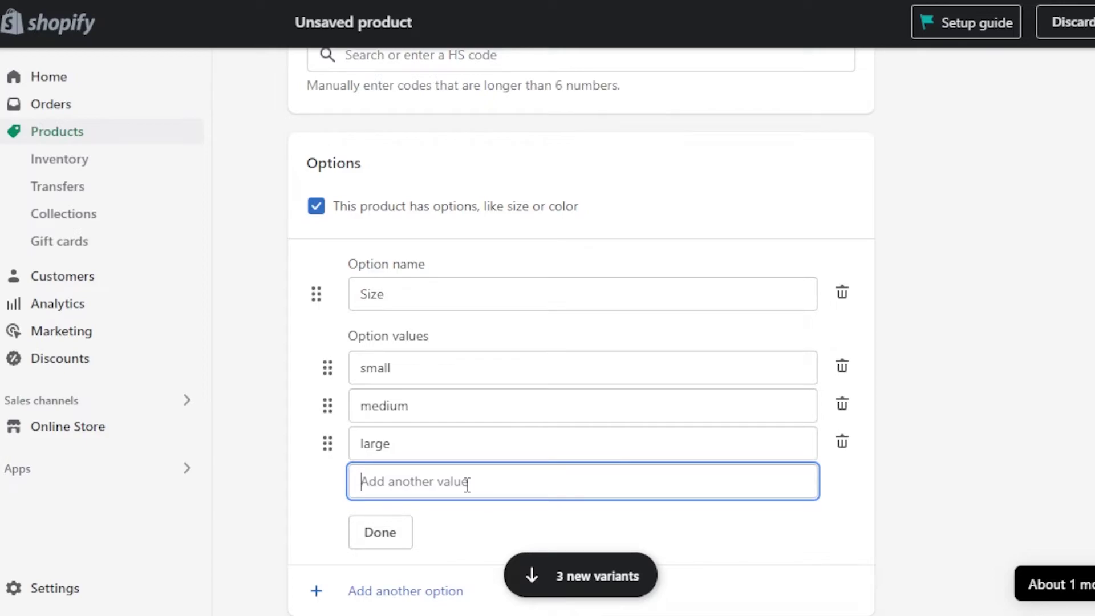
type("Extra")
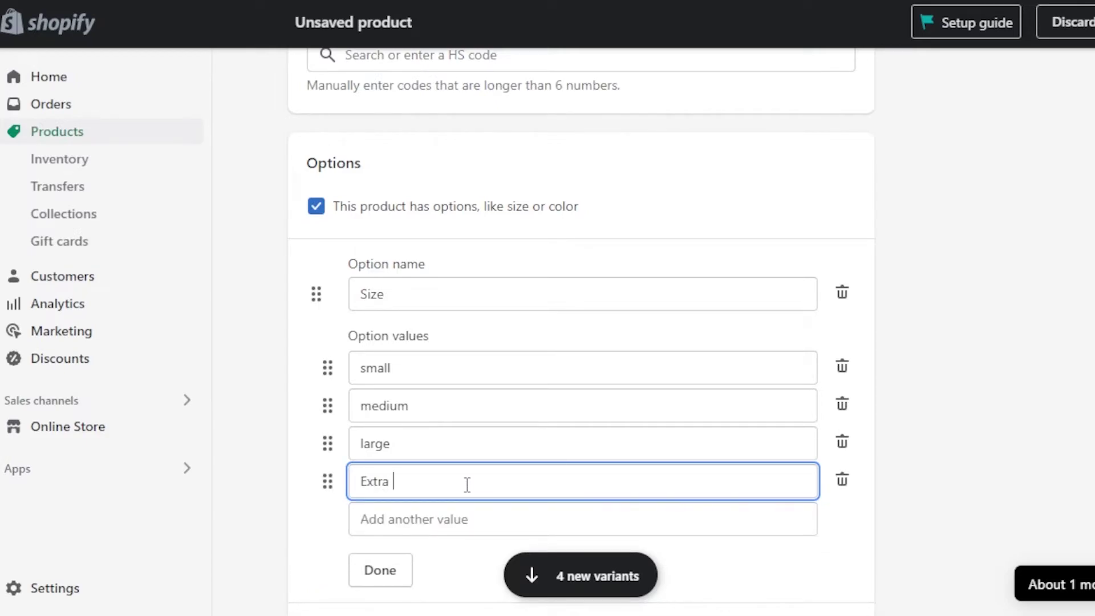
type(" Large")
left_click(386, 580)
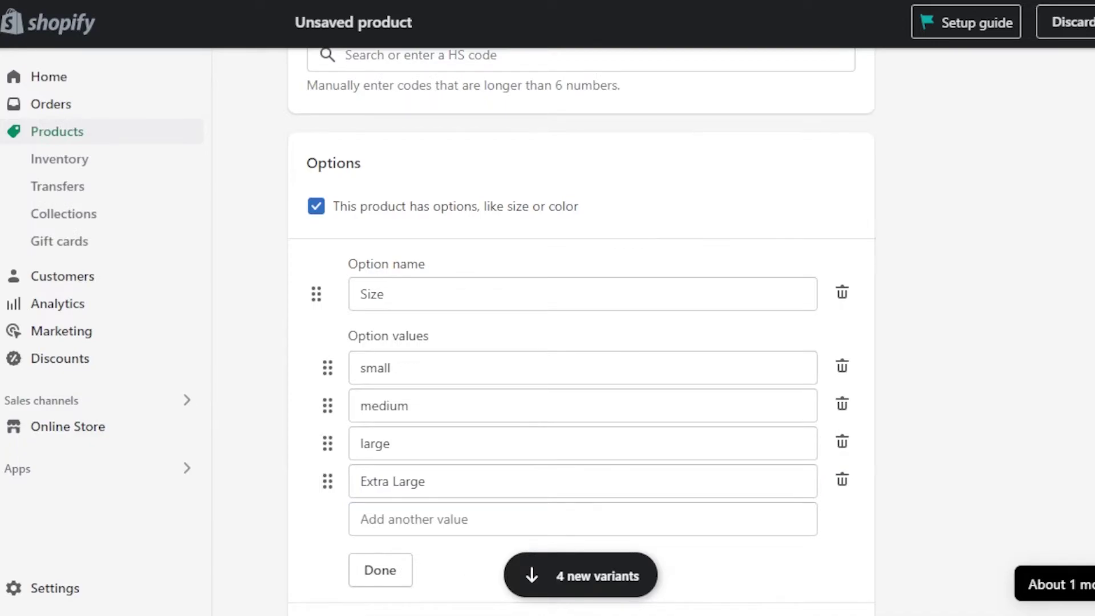
Step: Review the size variants with their prices and available inventory, and check them against the option values
scroll(580, 330, "down", 10)
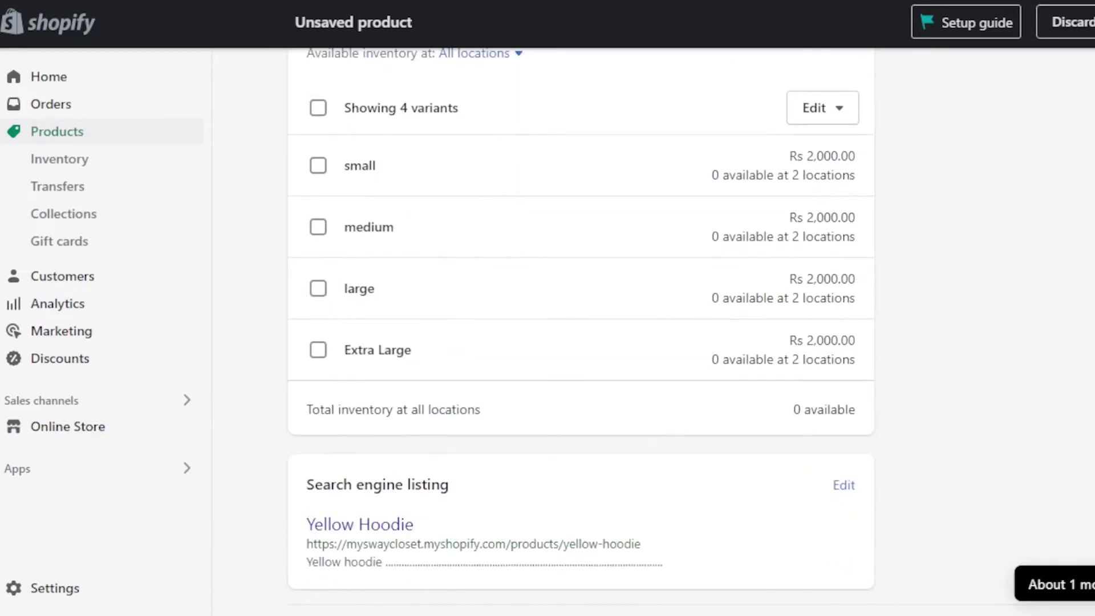
scroll(751, 386, "up", 2)
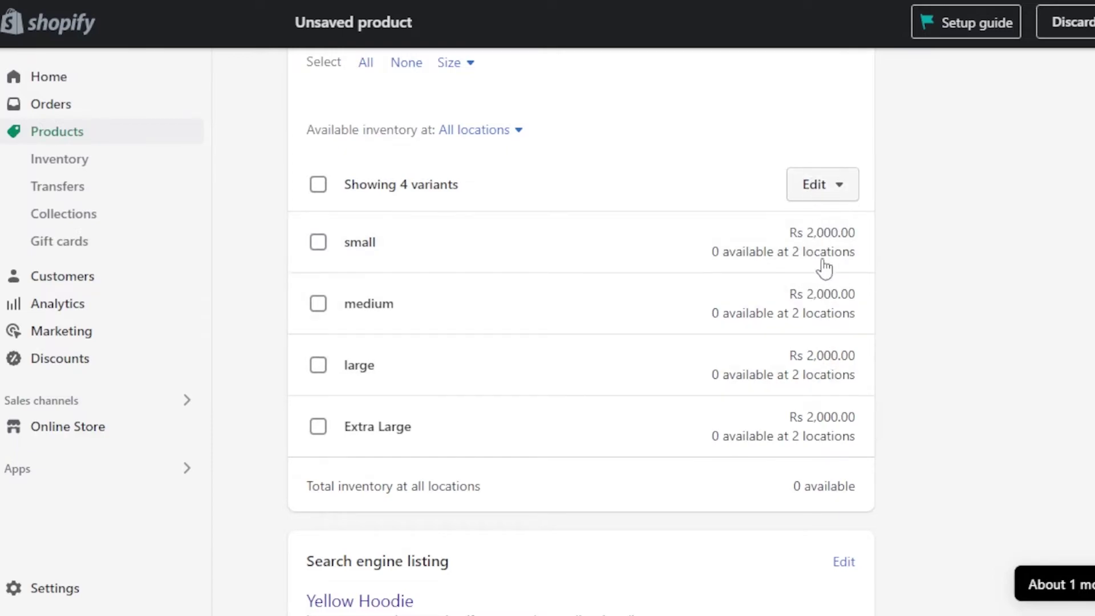
scroll(823, 269, "down", 3)
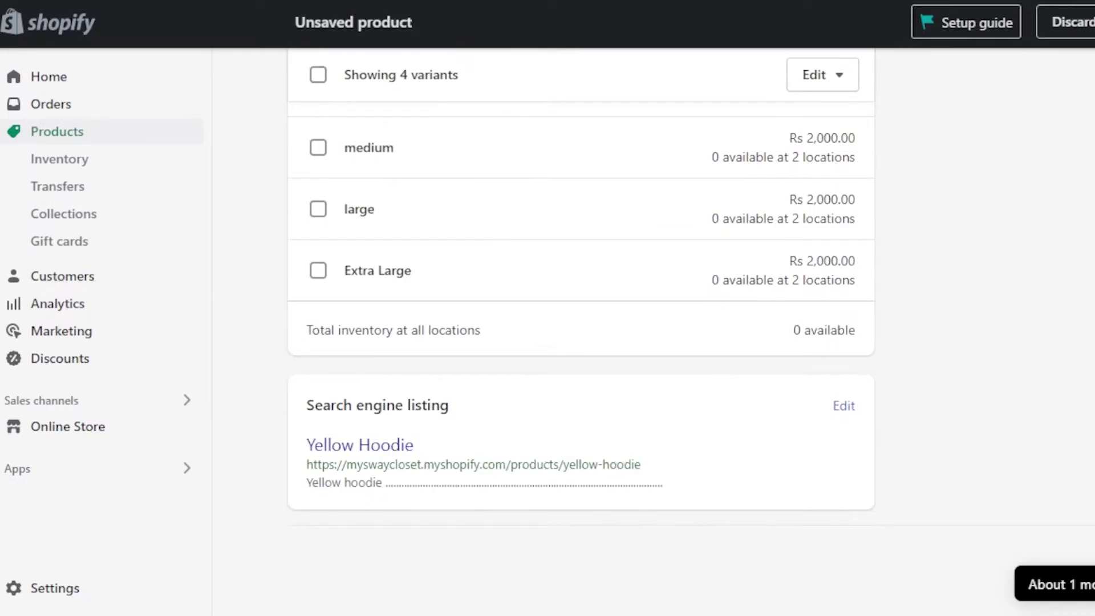
scroll(625, 244, "up", 10)
scroll(626, 244, "down", 2)
scroll(626, 244, "up", 1)
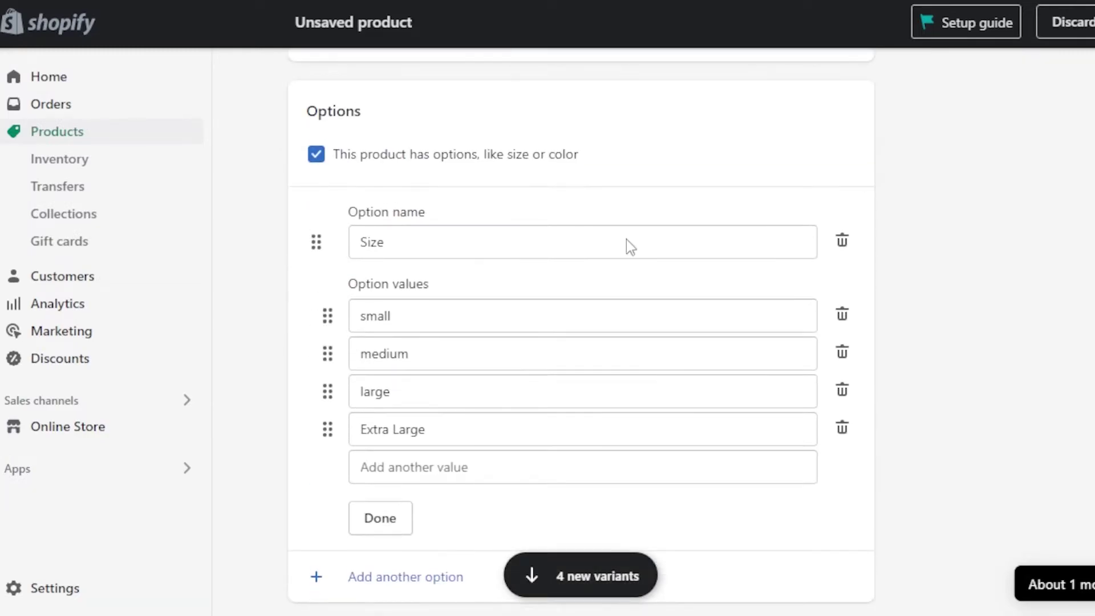
Step: Add a second product option named Color with the values black and Grey and finish it
scroll(354, 410, "down", 3)
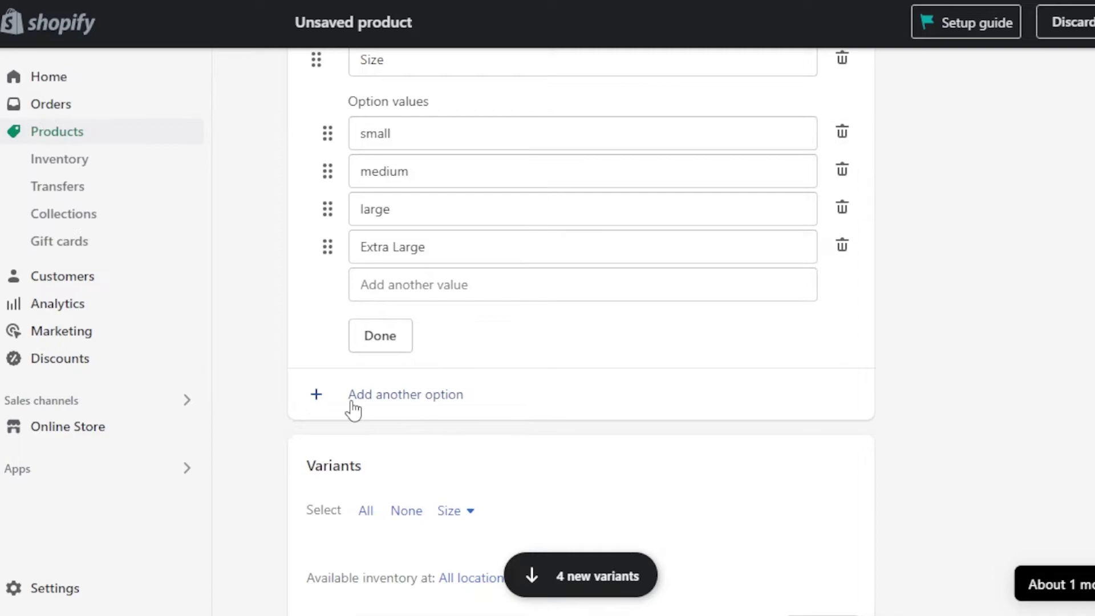
left_click(317, 397)
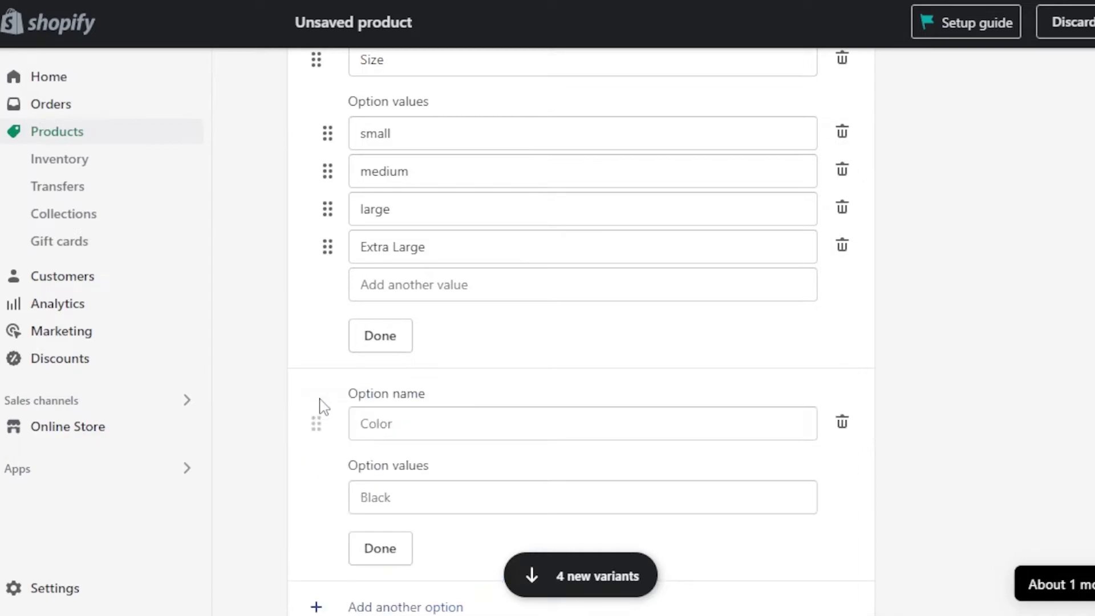
left_click(431, 419)
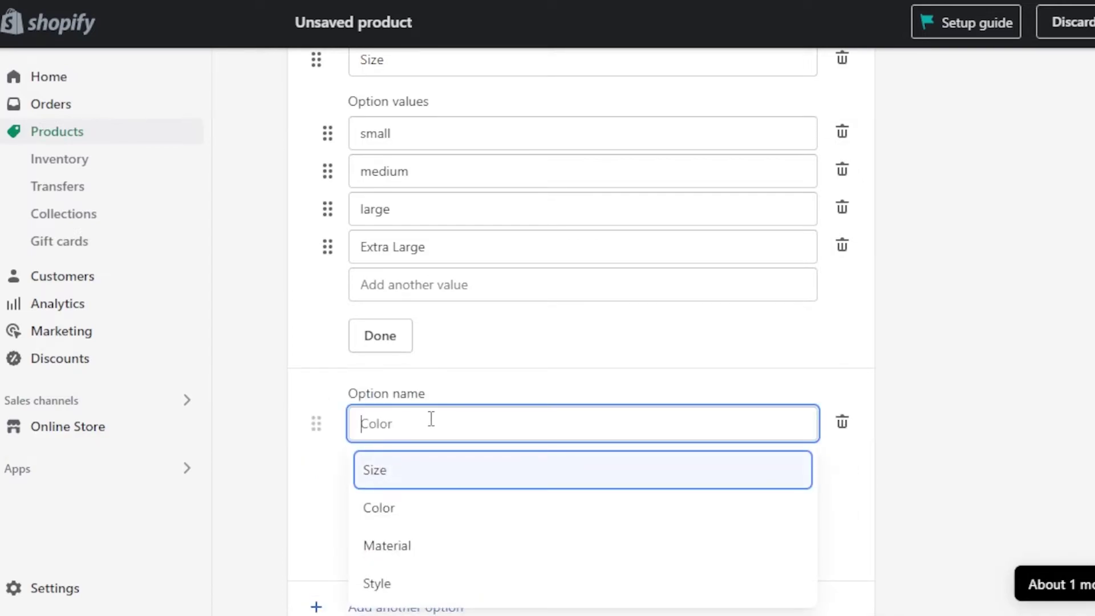
left_click(401, 508)
scroll(406, 377, "down", 2)
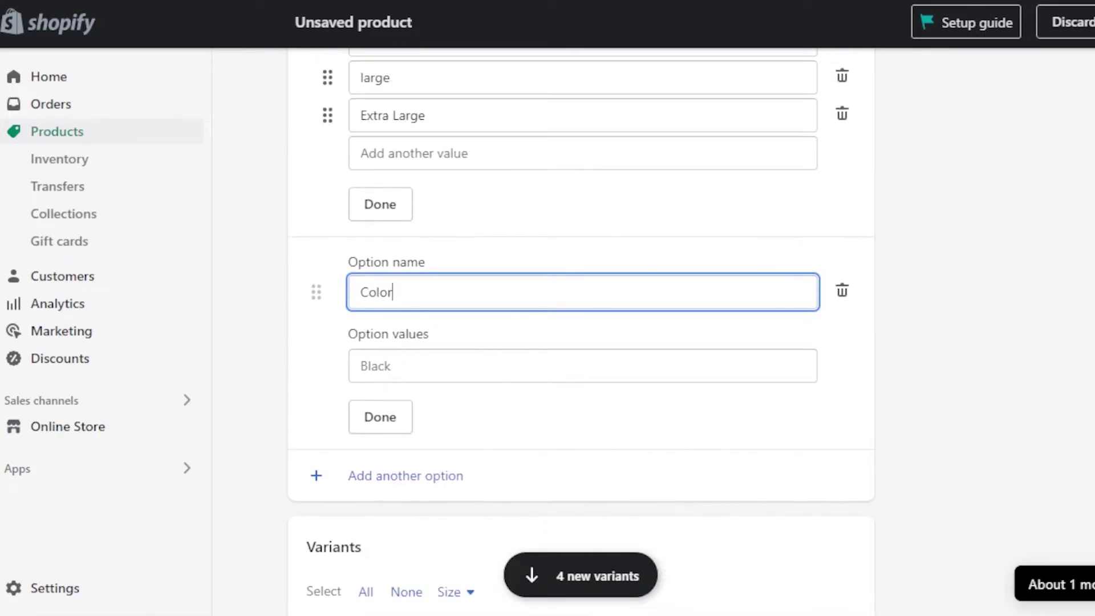
left_click(399, 358)
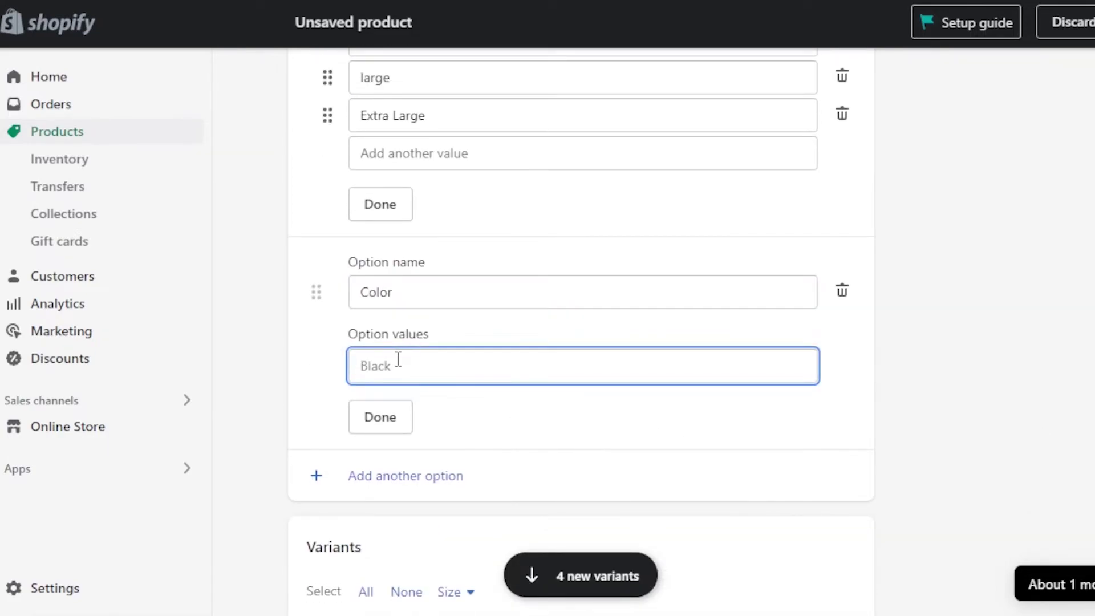
type("black")
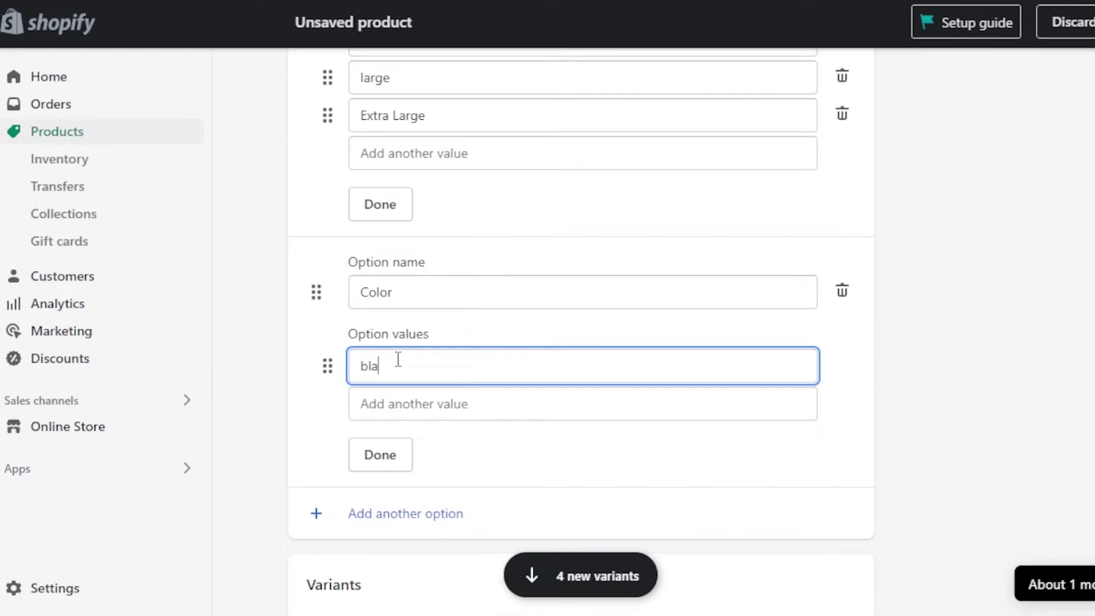
left_click(430, 413)
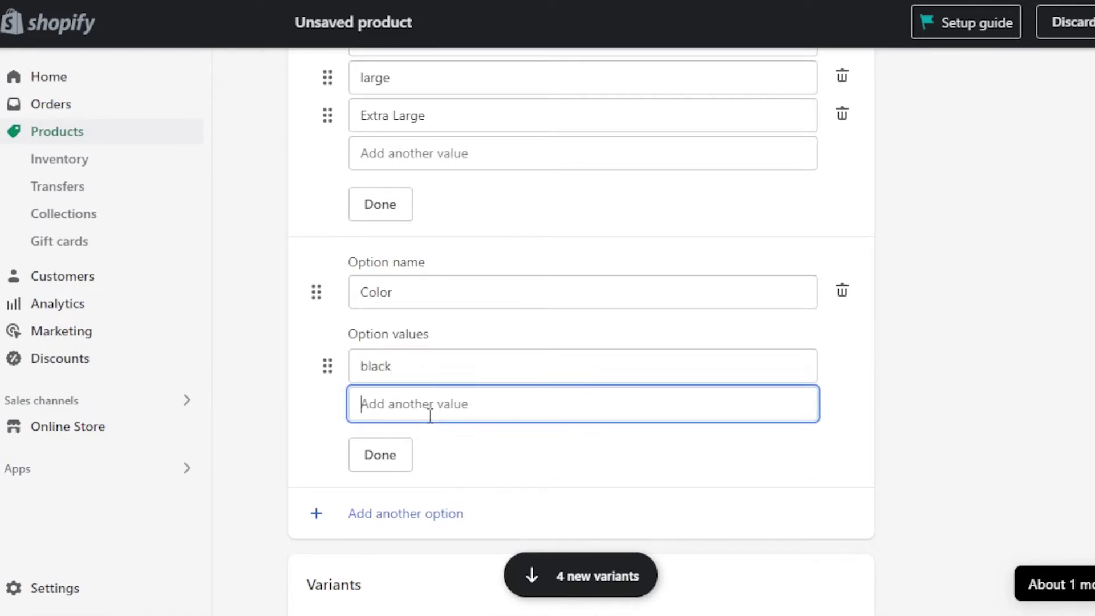
type("G")
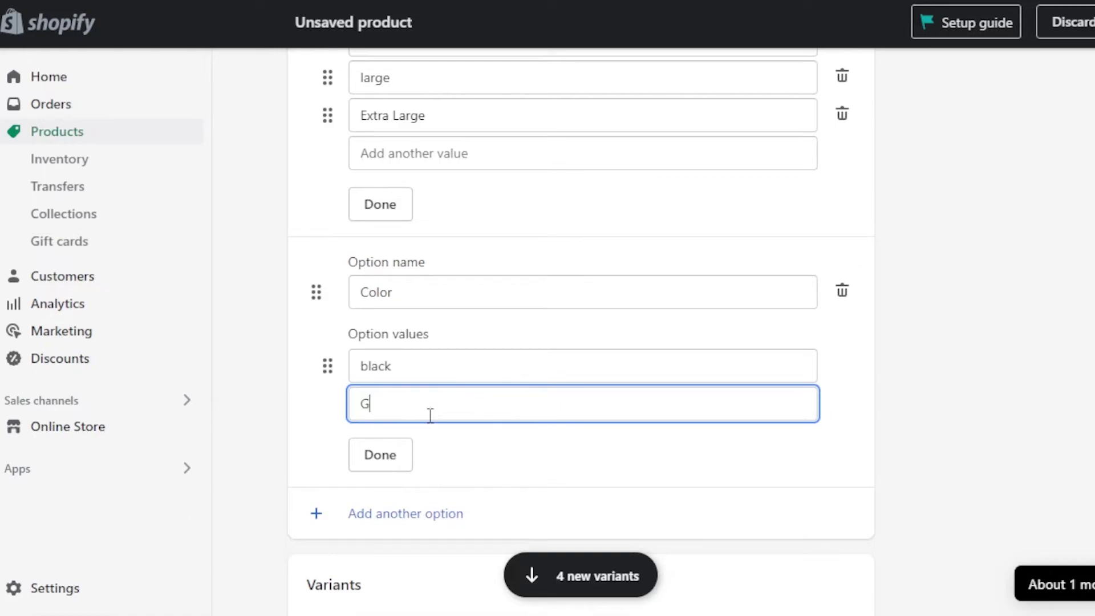
type("rey")
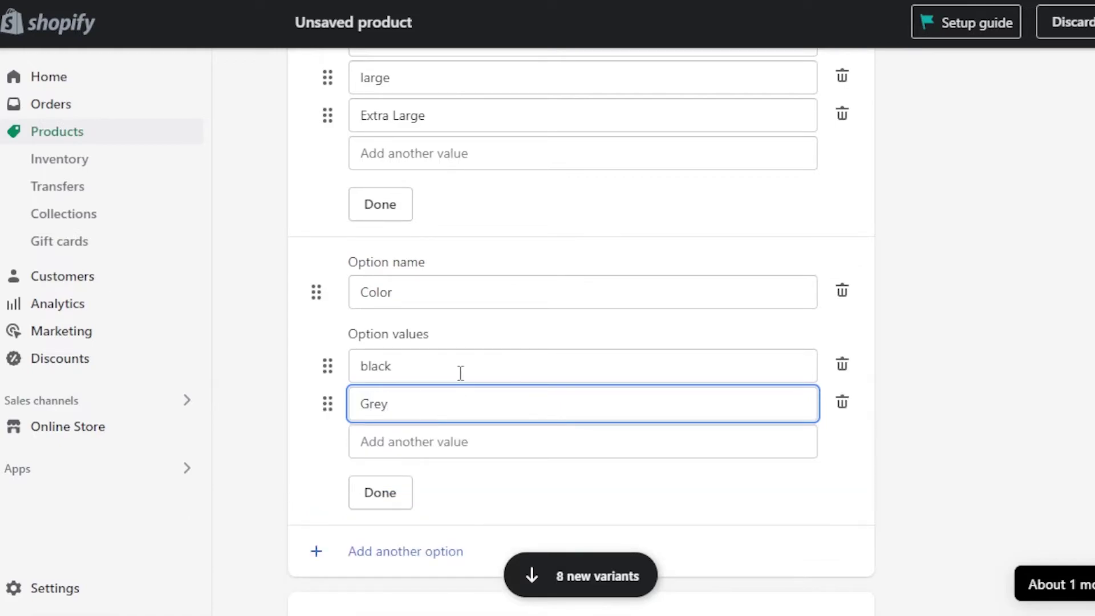
left_click(381, 507)
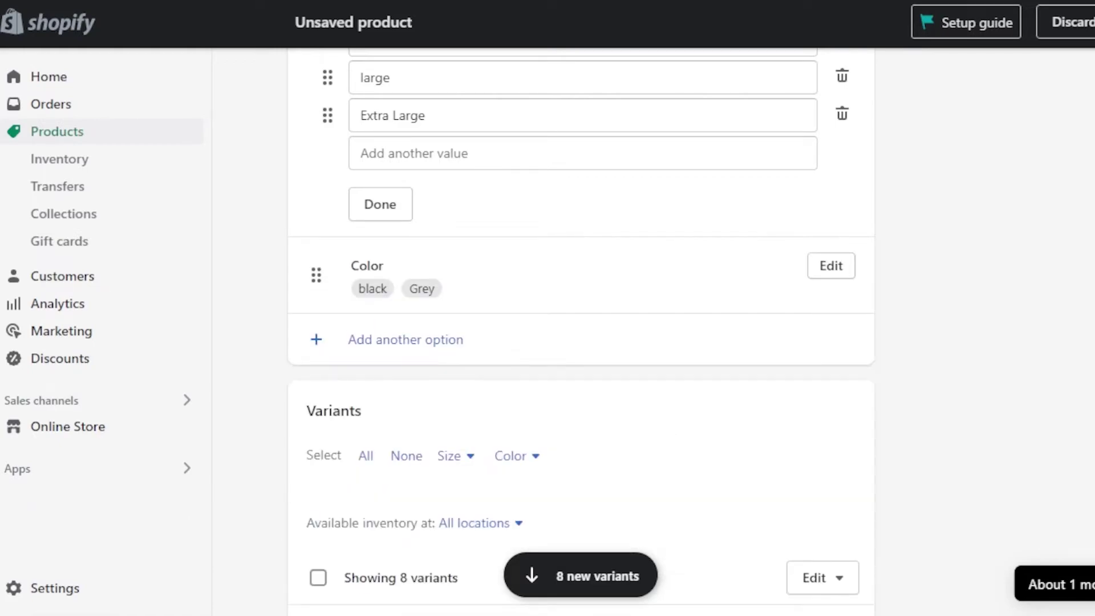
Step: Edit the Color option to add yellow as a third value and finish it
scroll(990, 435, "down", 4)
scroll(581, 333, "down", 4)
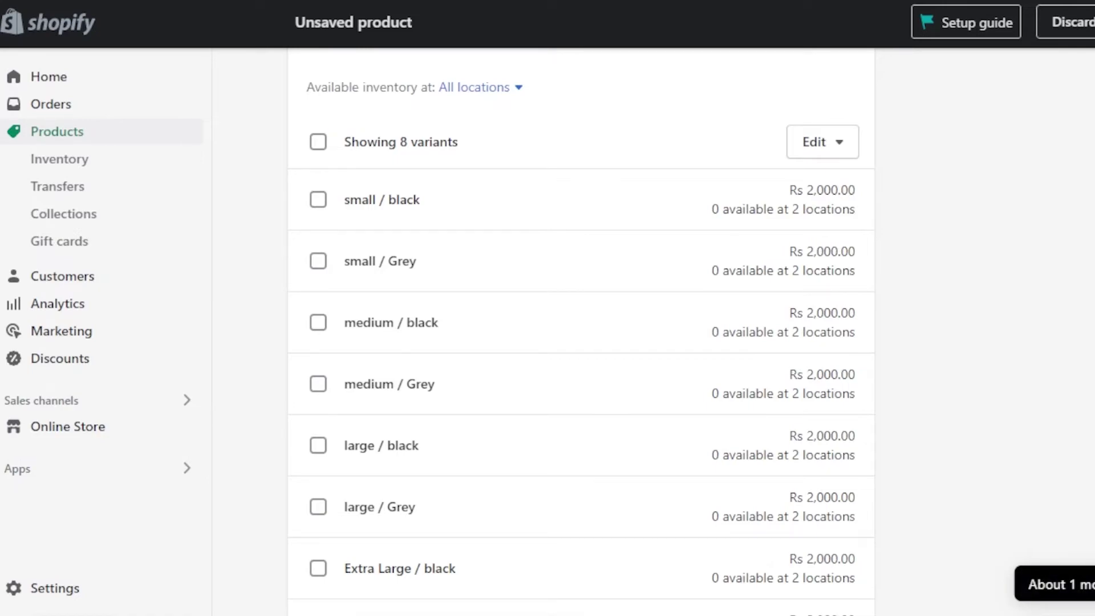
scroll(464, 222, "up", 10)
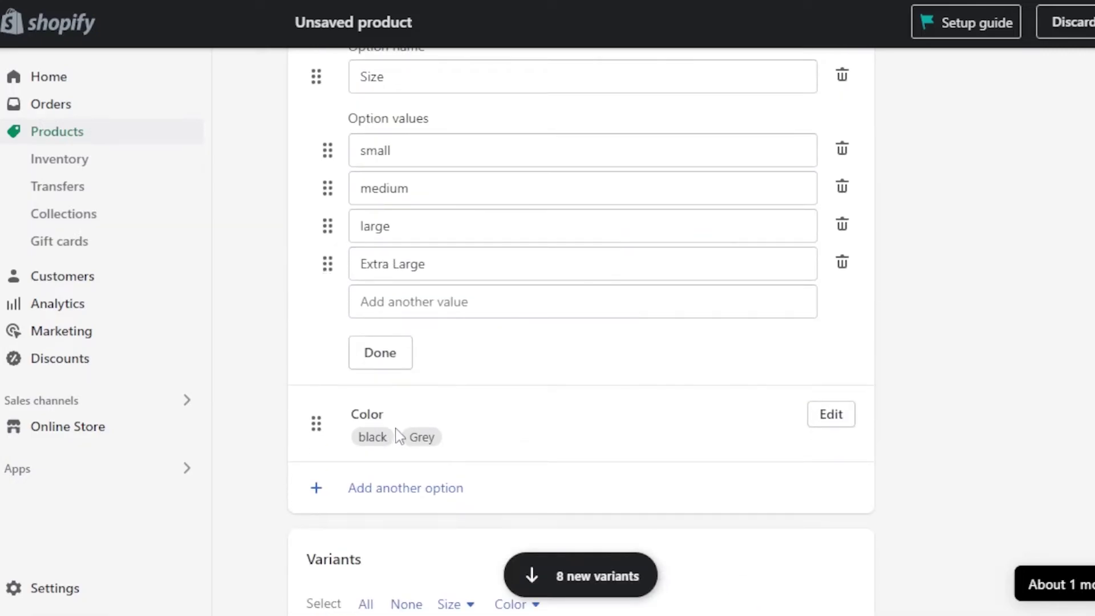
left_click(845, 417)
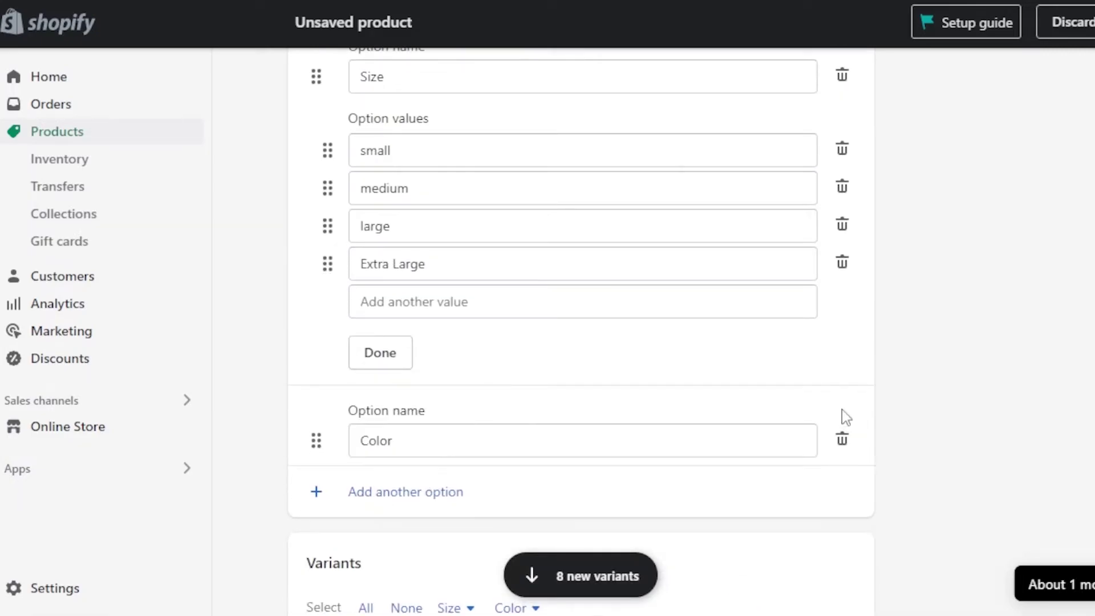
left_click(435, 439)
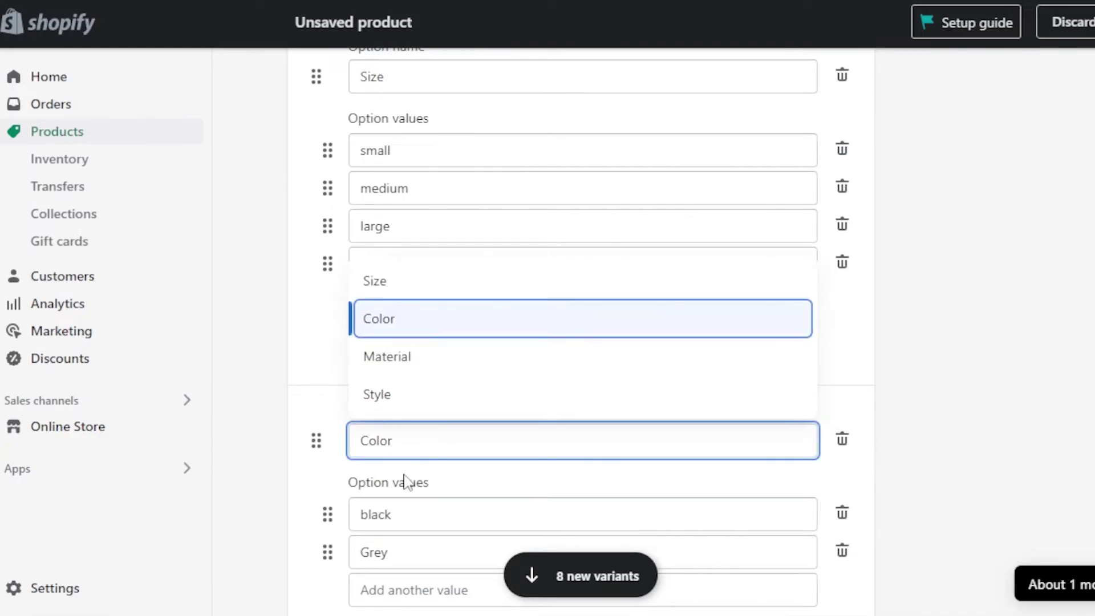
left_click(397, 590)
type("yellow")
scroll(498, 403, "down", 3)
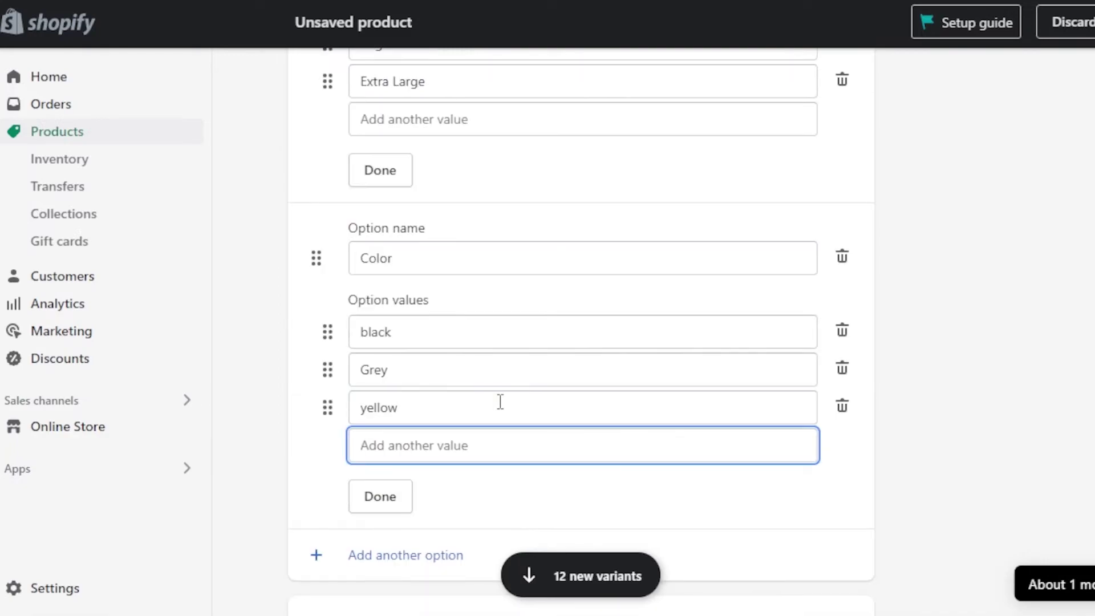
left_click(365, 507)
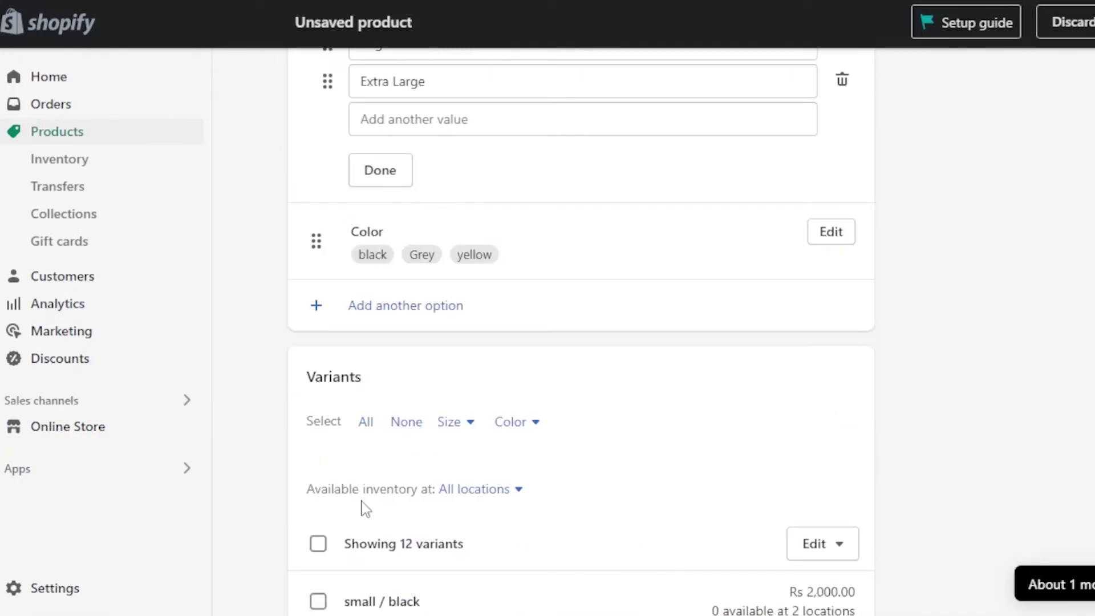
Step: Examine the list of size and color variants and the search engine listing below it
scroll(365, 507, "down", 10)
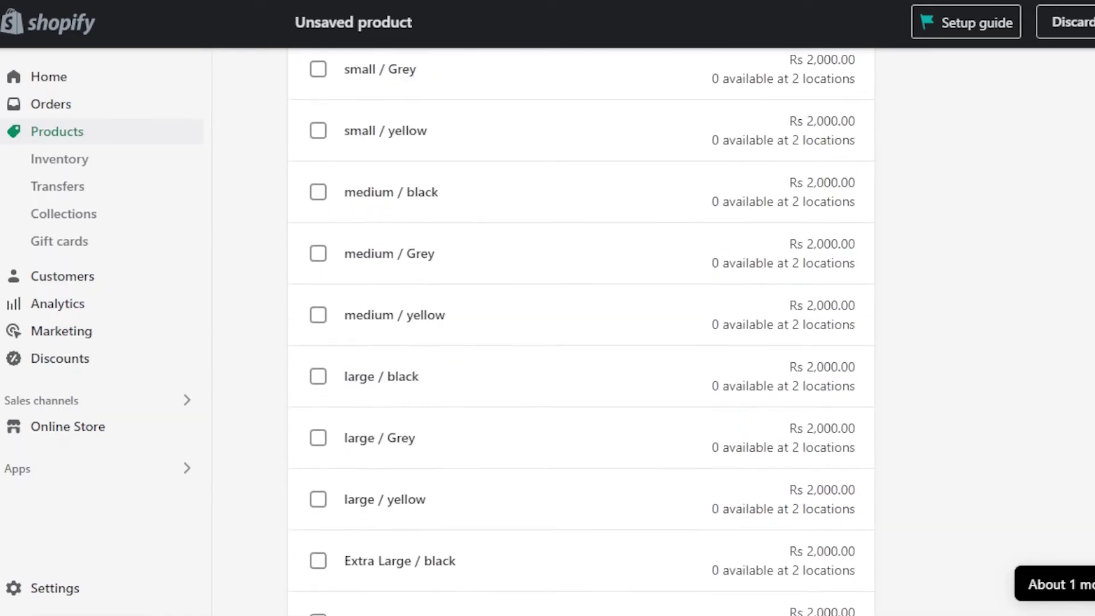
scroll(580, 335, "up", 8)
scroll(580, 335, "down", 15)
scroll(580, 335, "up", 8)
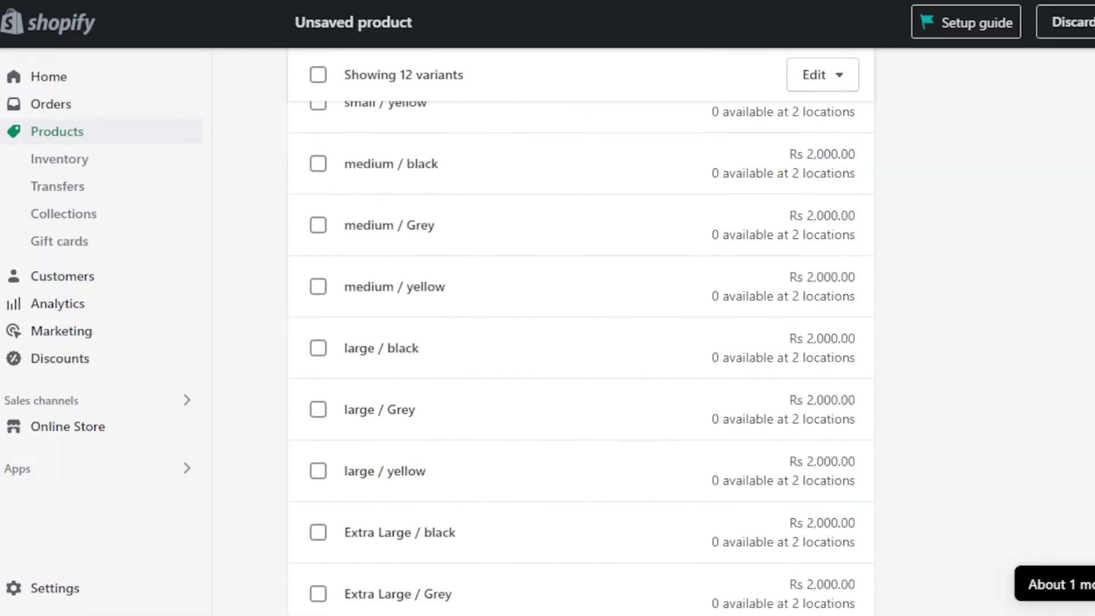
scroll(580, 336, "down", 10)
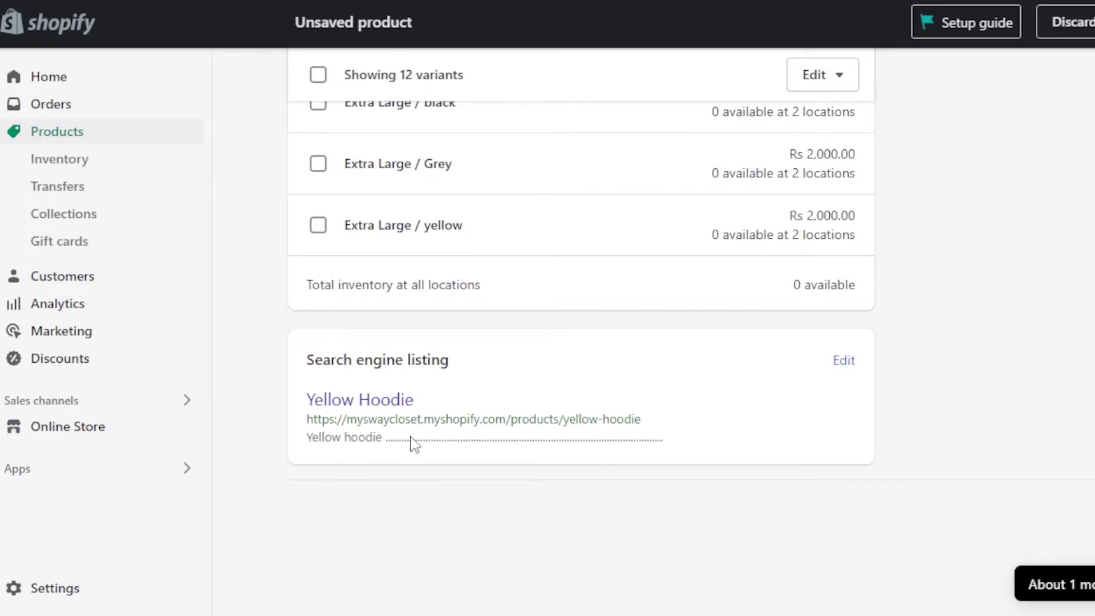
Step: Set the Yellow Hoodie's product status to Active
scroll(581, 330, "up", 20)
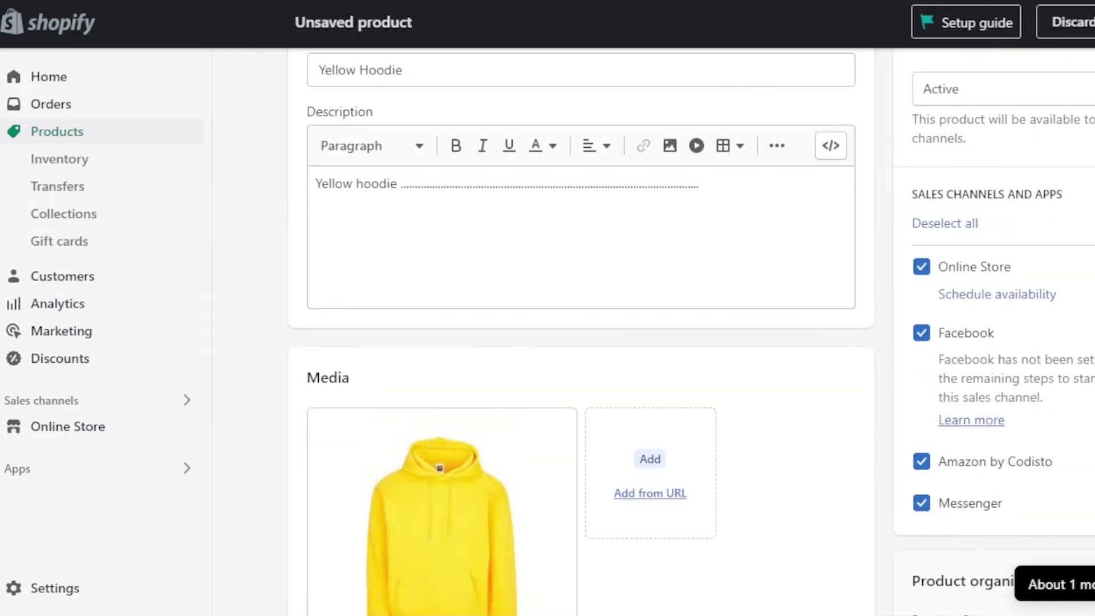
scroll(581, 331, "down", 14)
scroll(580, 331, "up", 10)
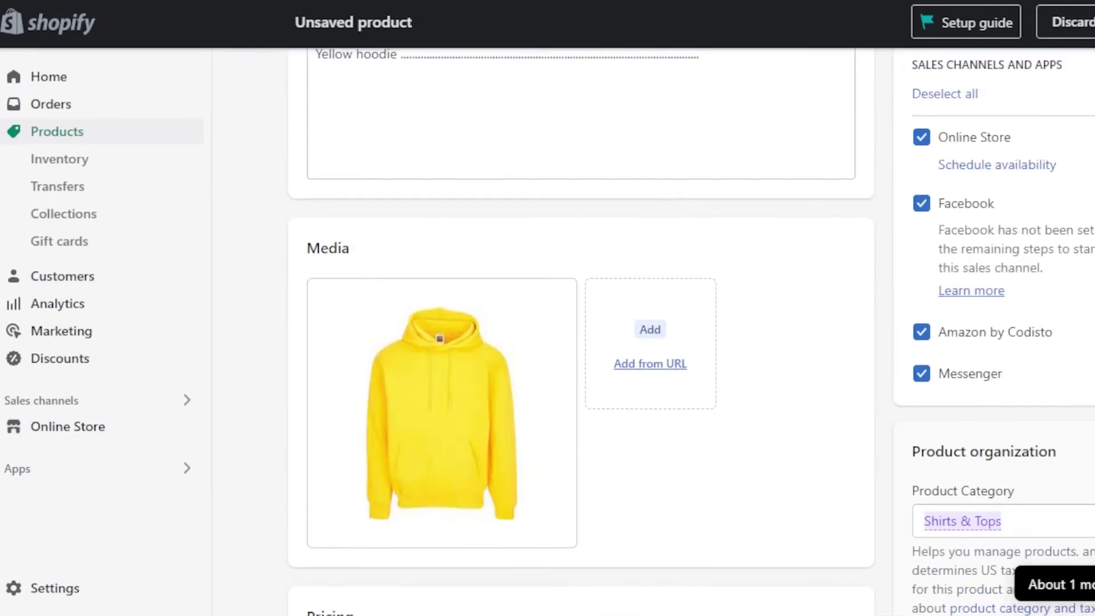
scroll(580, 331, "up", 3)
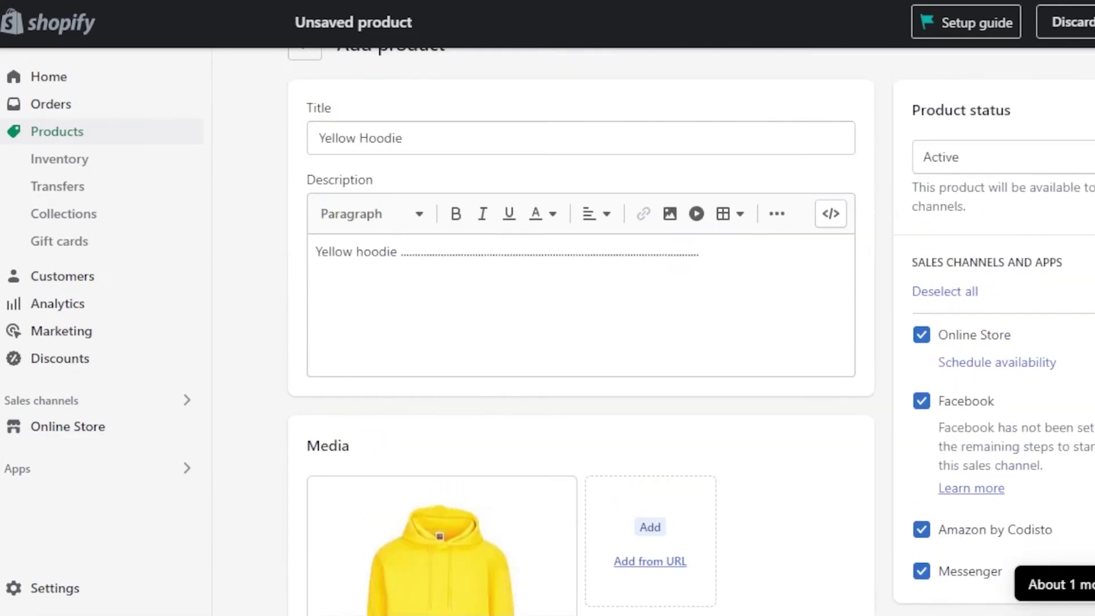
left_click(1015, 162)
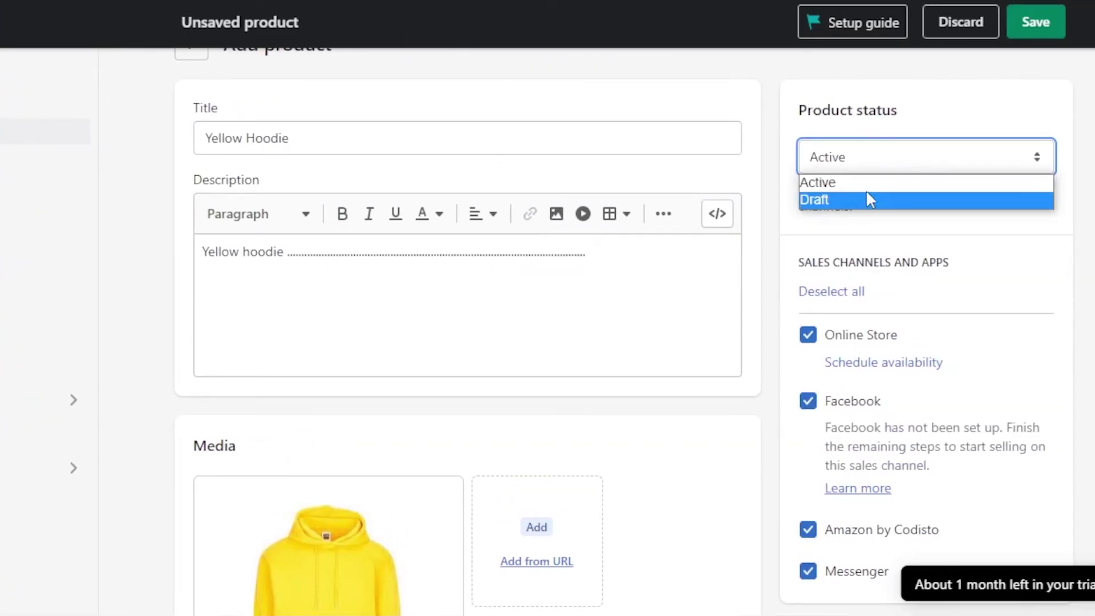
left_click(865, 184)
Step: Limit the product's sales channels to Online Store by deselecting Facebook, Amazon by Codisto and Messenger
scroll(867, 394, "down", 3)
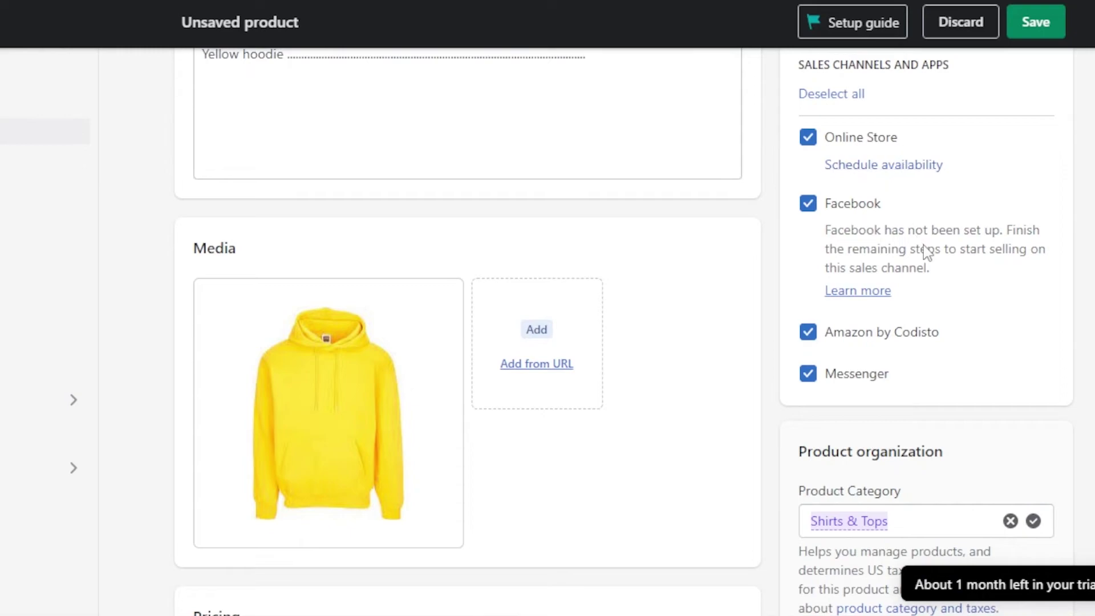
scroll(623, 331, "up", 1)
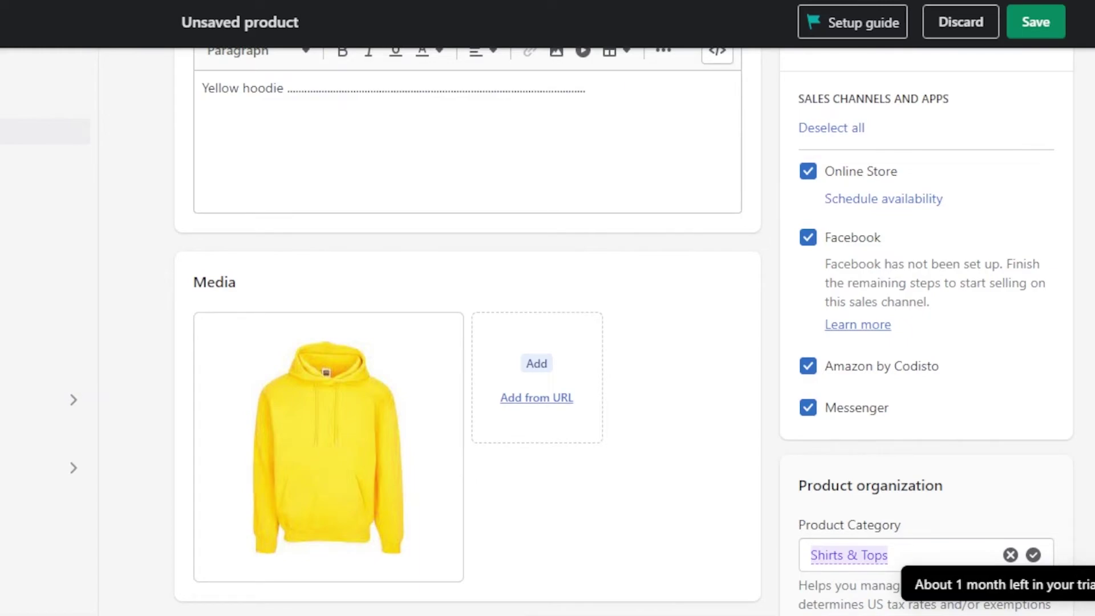
left_click(808, 366)
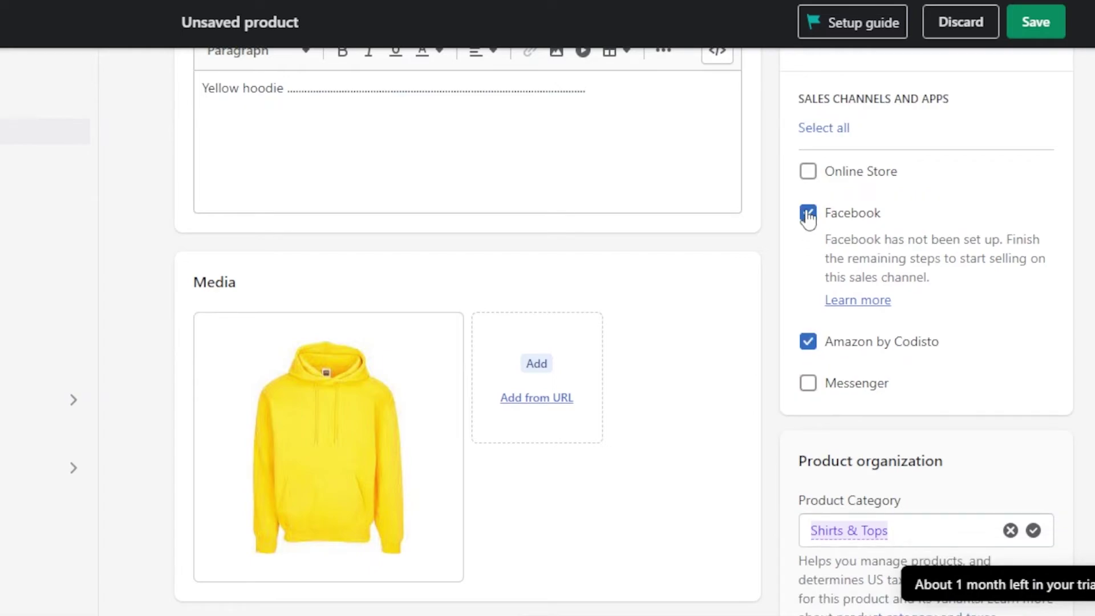
left_click(808, 213)
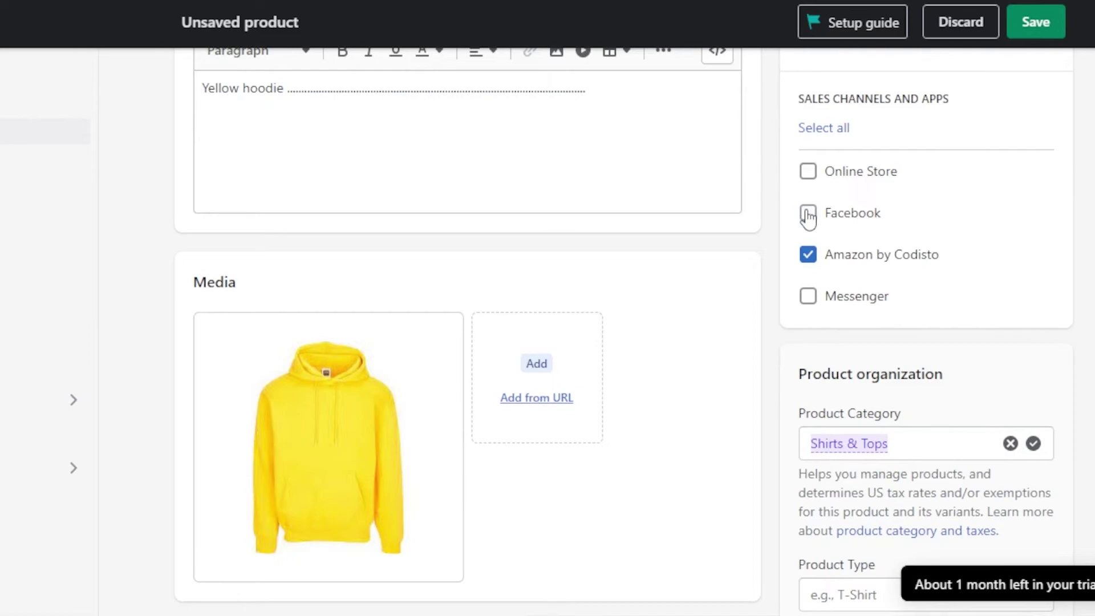
left_click(807, 253)
Step: Set the product category to the suggested Shirts & Tops in Clothing
scroll(548, 330, "down", 7)
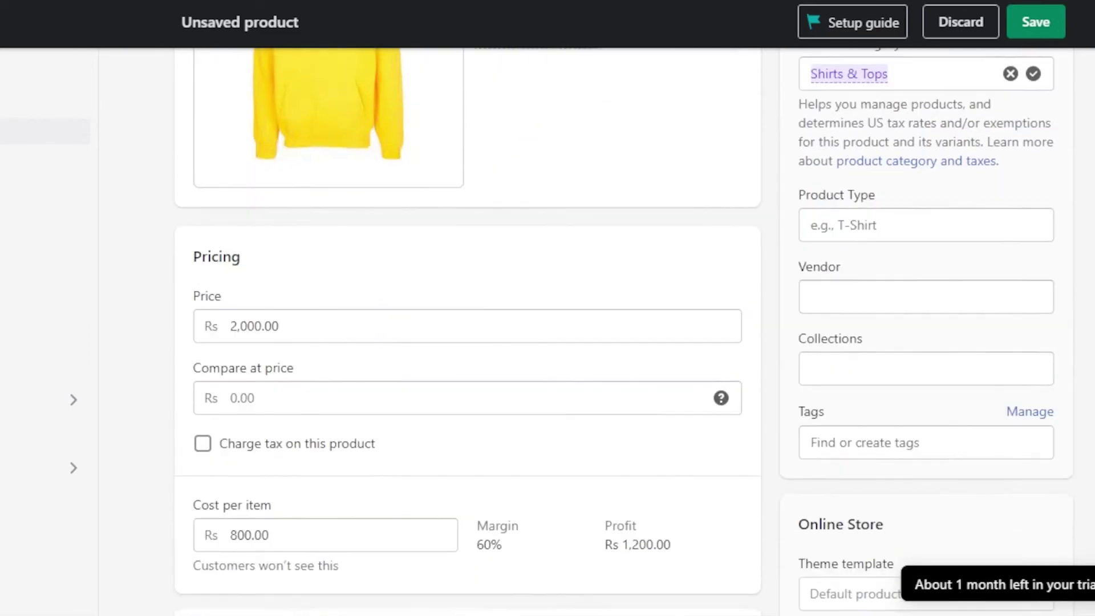
scroll(547, 330, "up", 2)
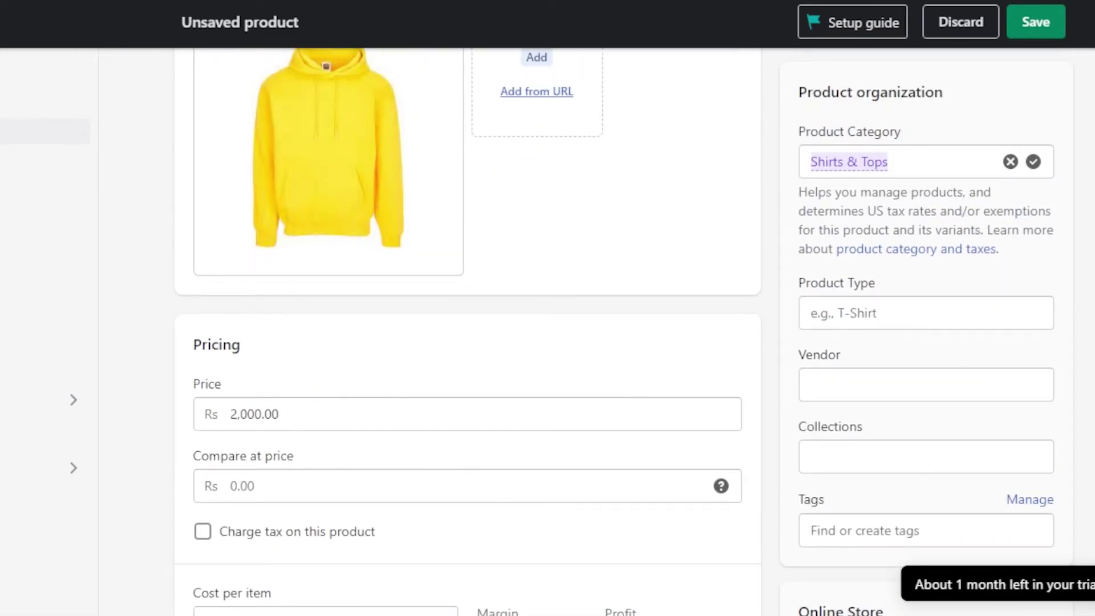
scroll(547, 331, "down", 3)
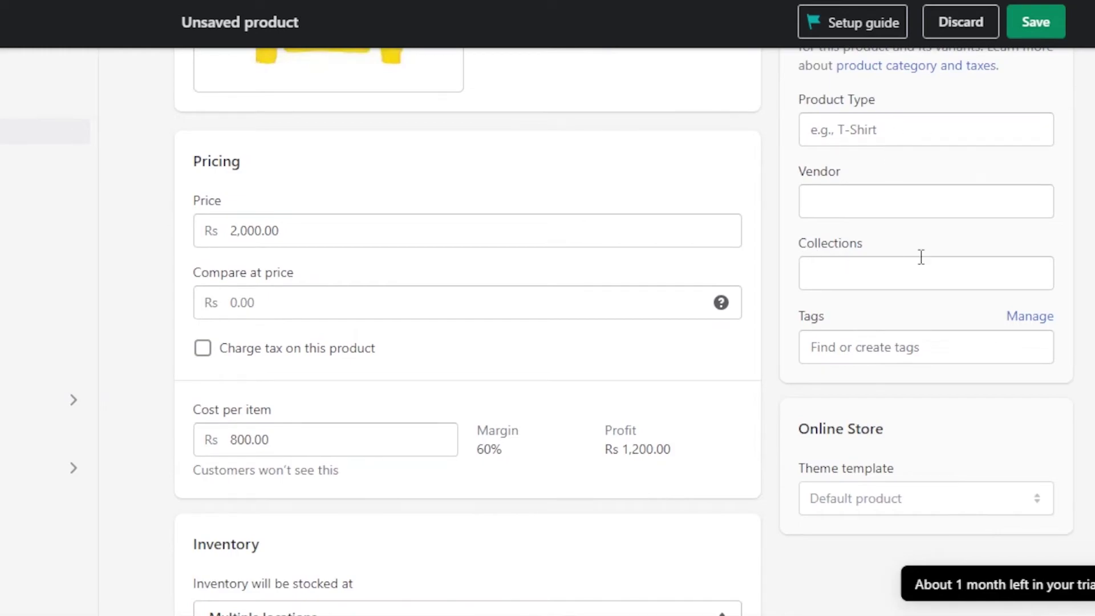
scroll(933, 126, "up", 3)
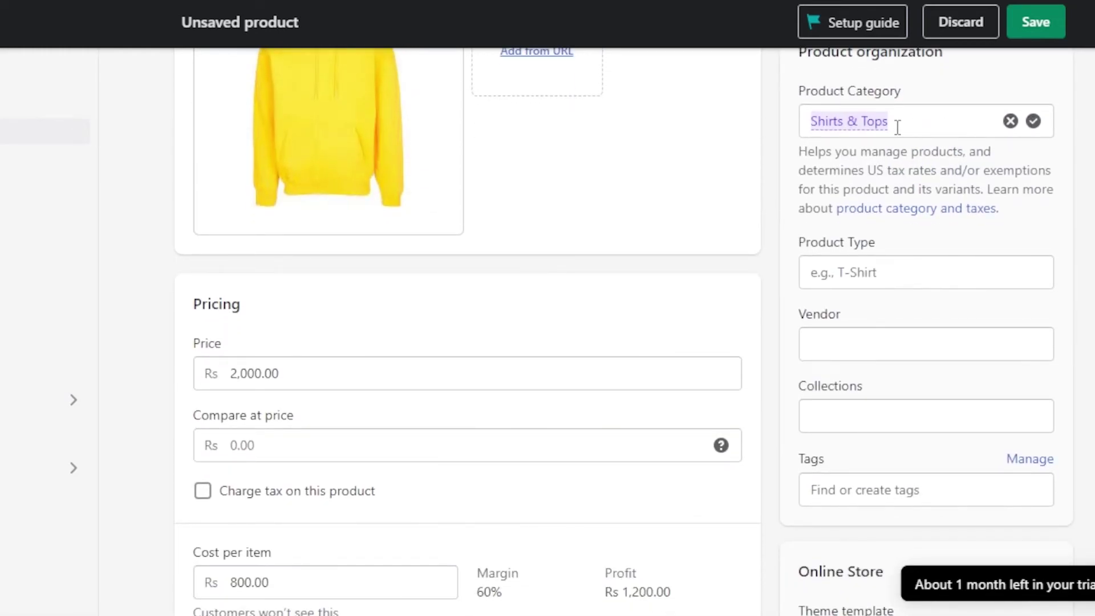
left_click(897, 126)
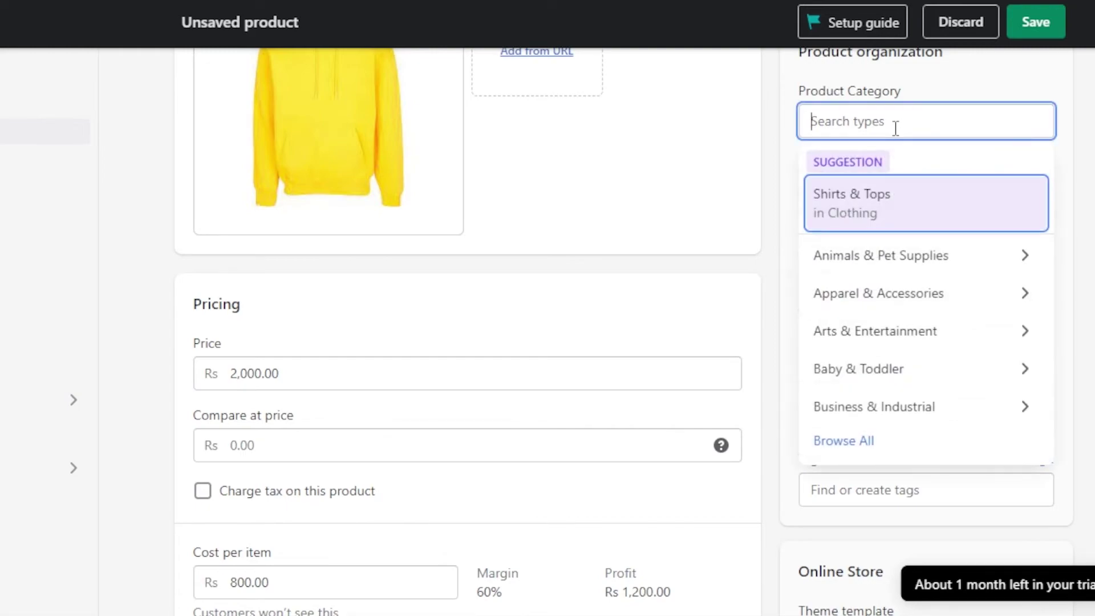
left_click(821, 223)
Step: Enter hoodie as the product type and choose MySwayCloset as the vendor
left_click(853, 279)
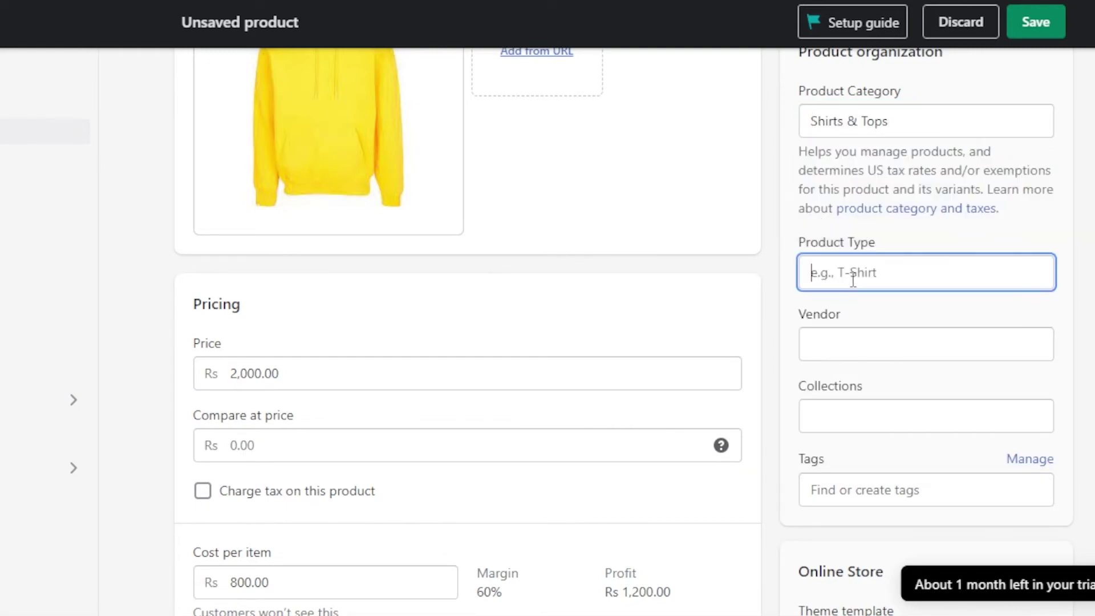
type("hoodie")
left_click(842, 342)
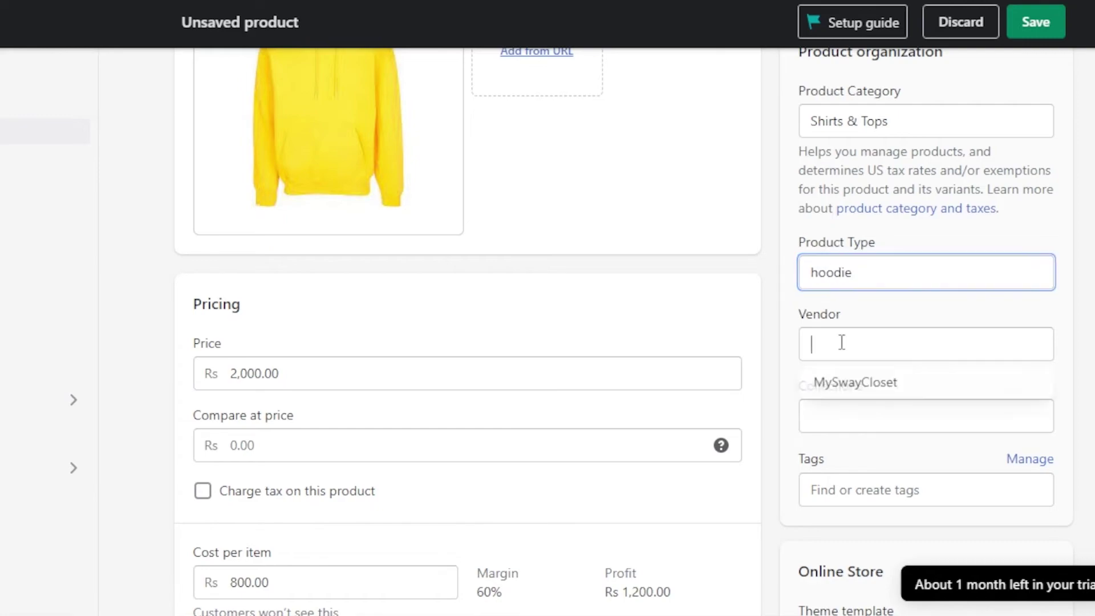
left_click(829, 381)
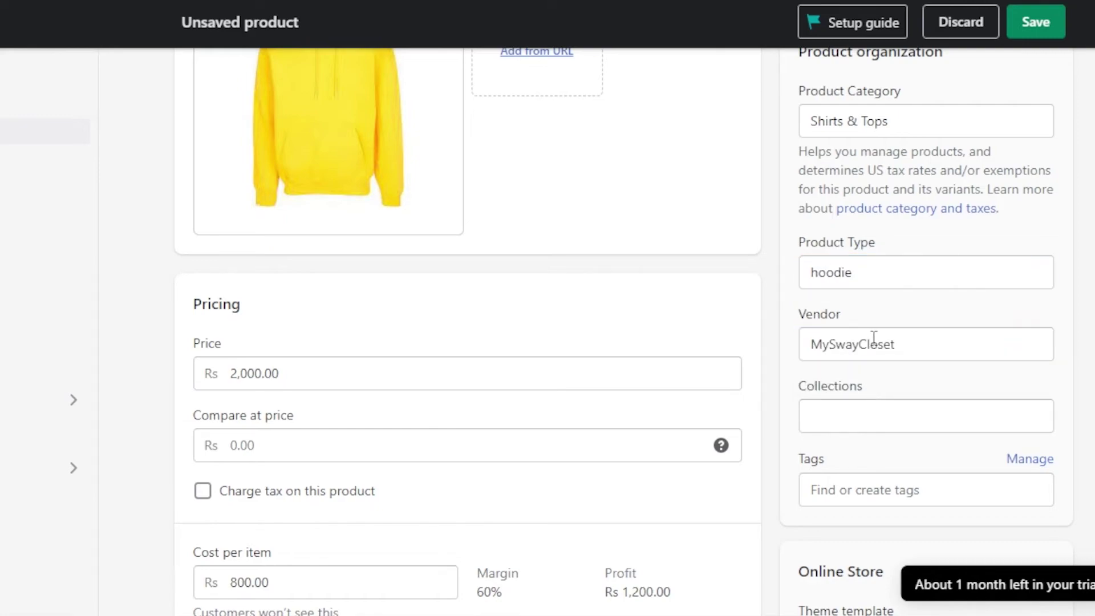
Step: Add the product to the Home page collection only, leaving the shirts collection unselected
left_click(822, 426)
left_click(822, 489)
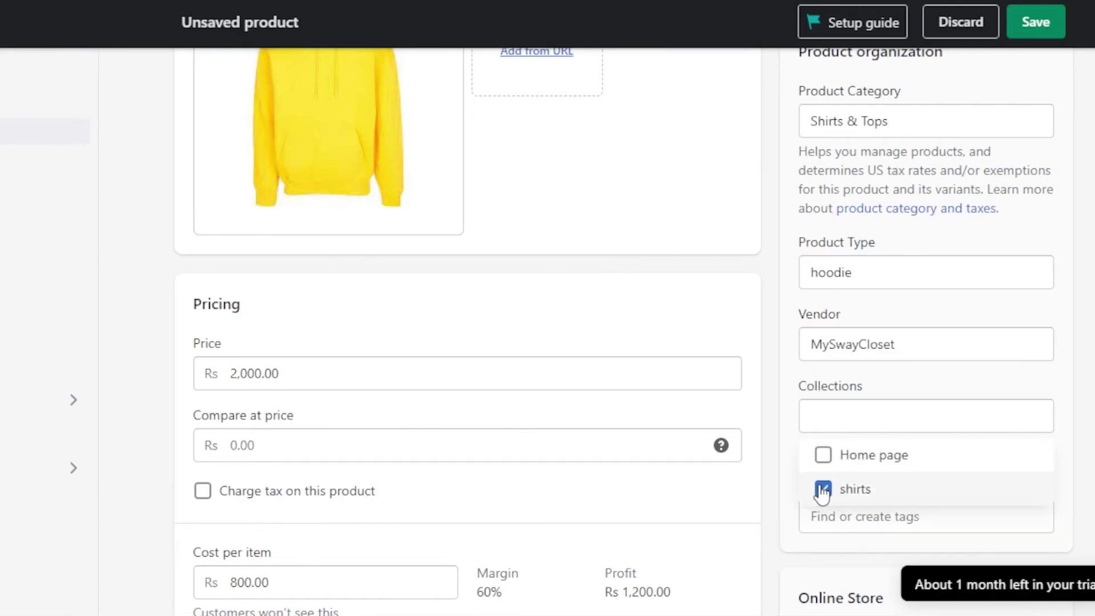
left_click(823, 454)
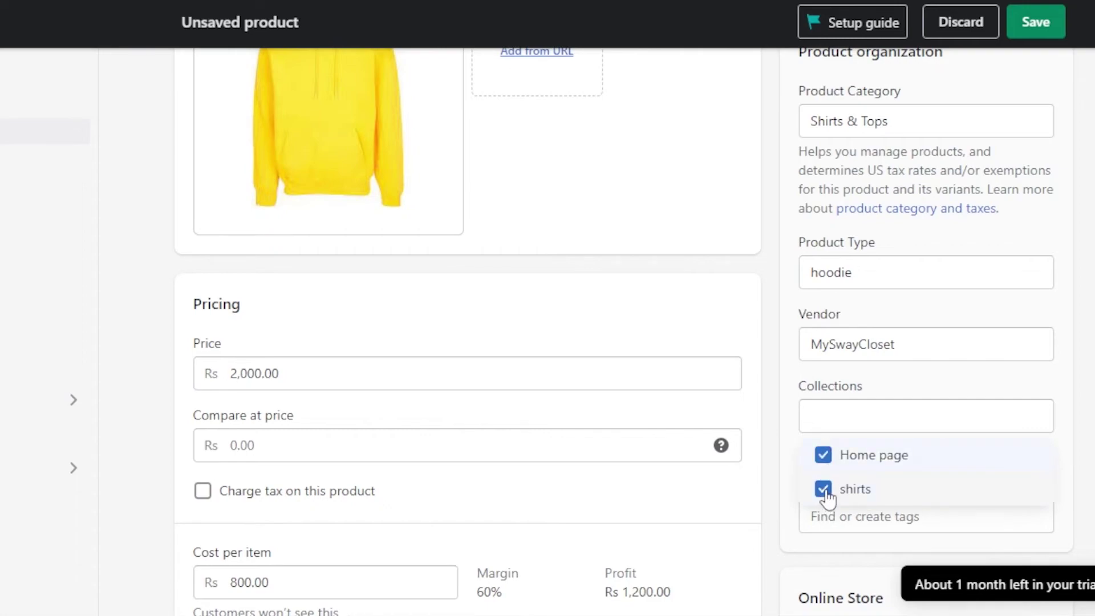
left_click(823, 489)
left_click(1066, 390)
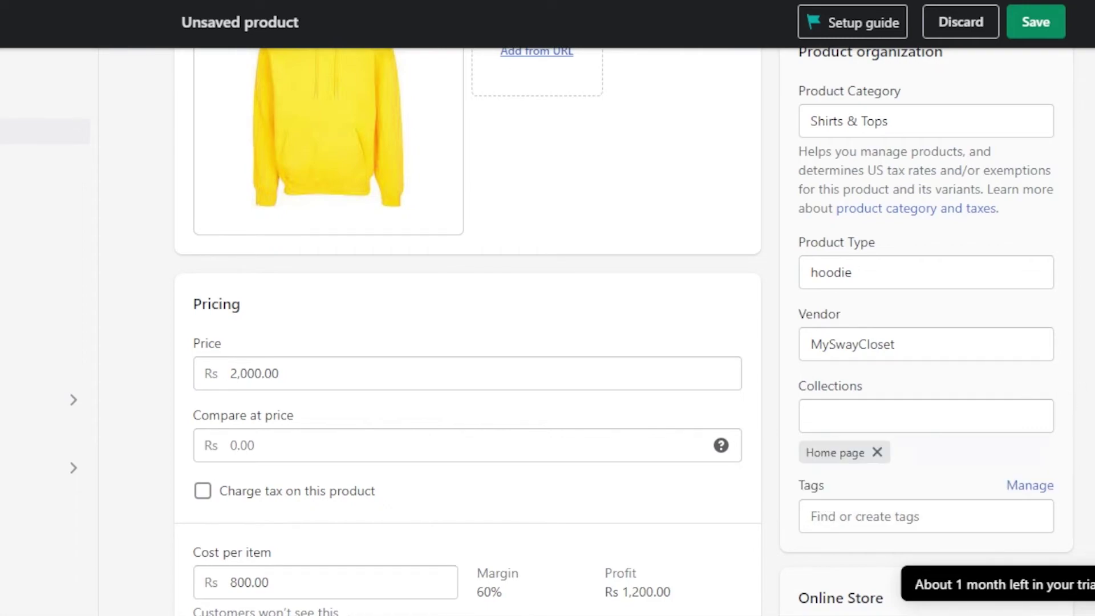
Step: Review the tags, the Online Store theme template and the rest of the product form
left_click(865, 516)
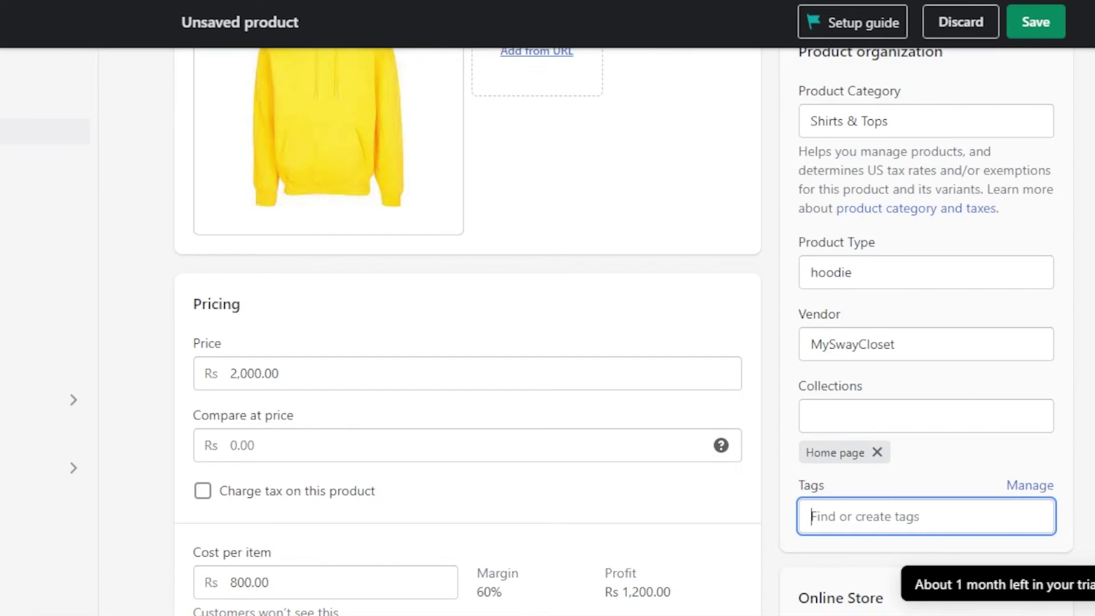
scroll(625, 325, "down", 9)
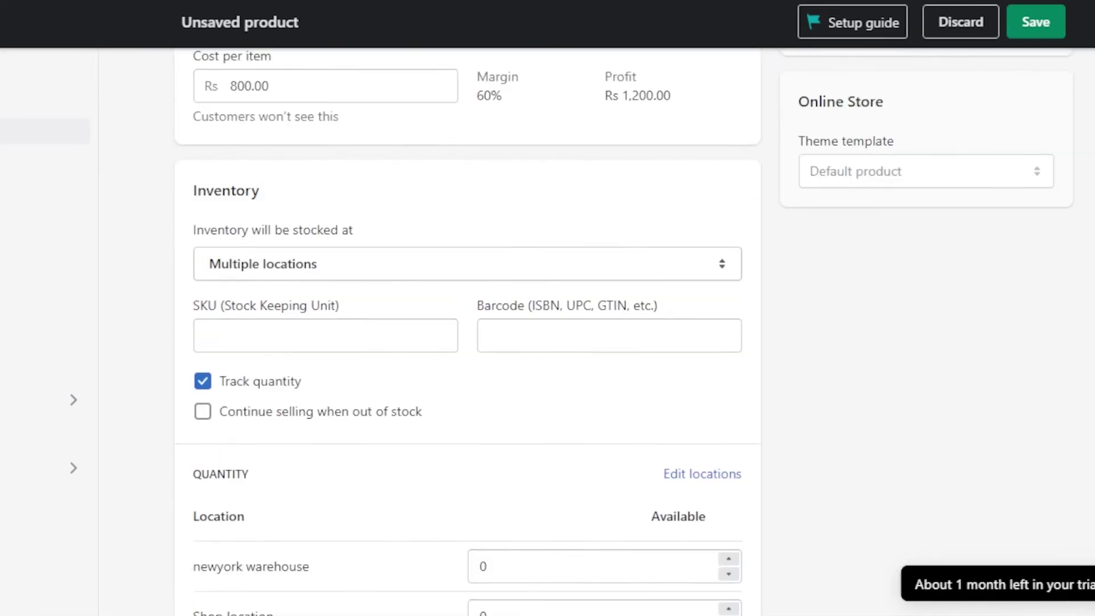
scroll(804, 217, "up", 4)
scroll(804, 217, "down", 3)
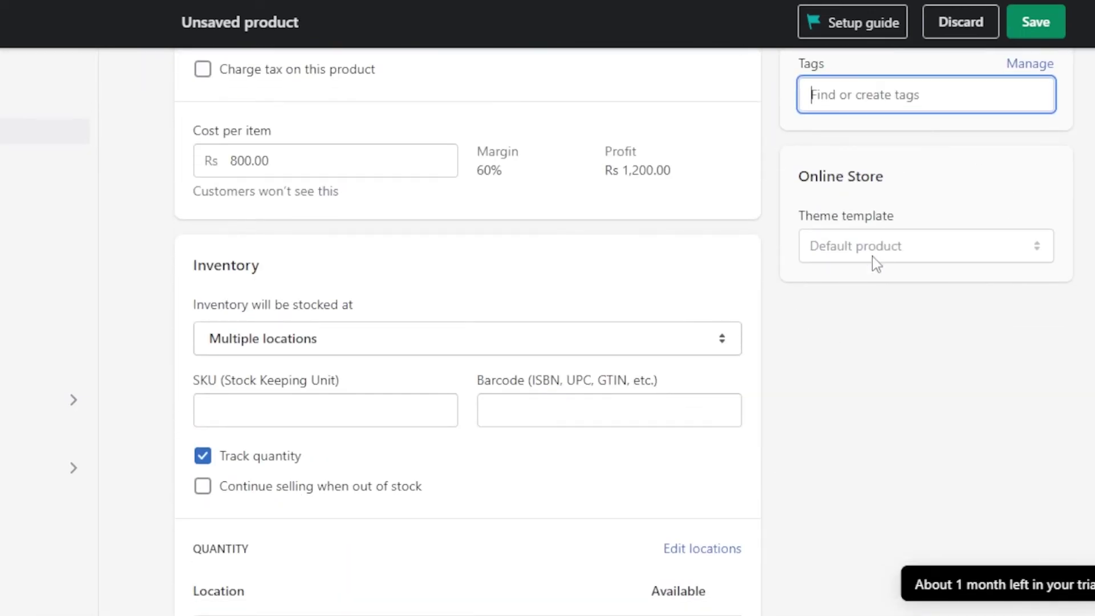
left_click(858, 240)
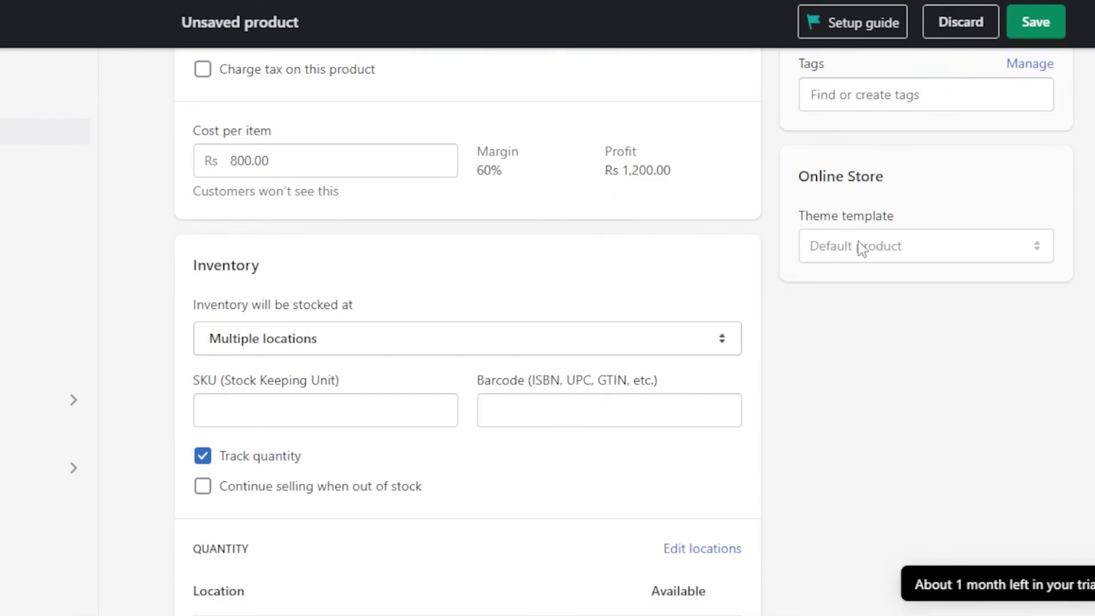
scroll(468, 336, "up", 10)
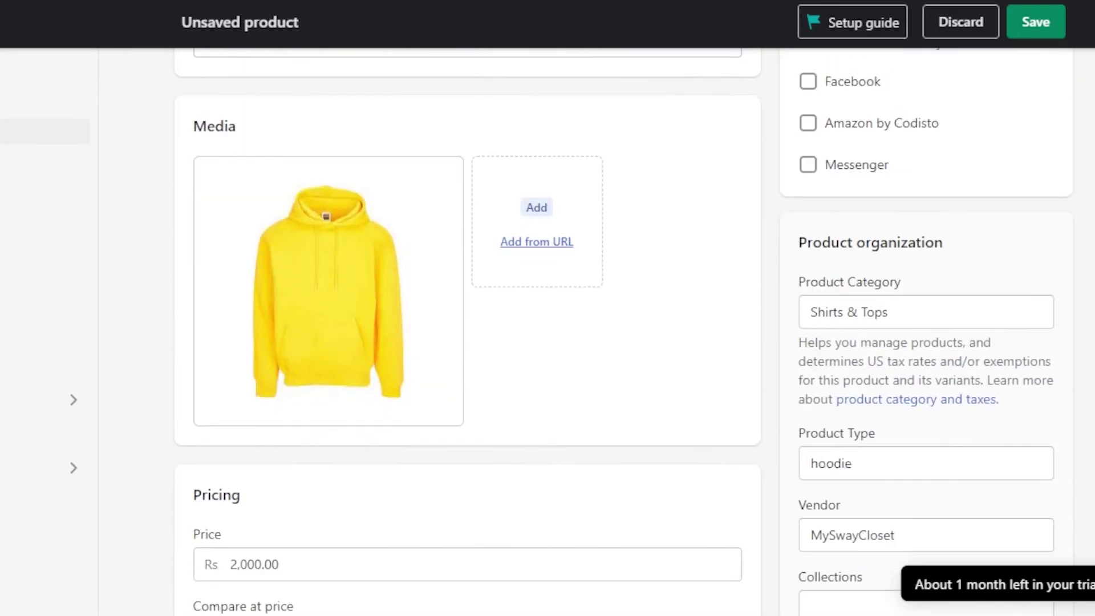
scroll(642, 585, "down", 20)
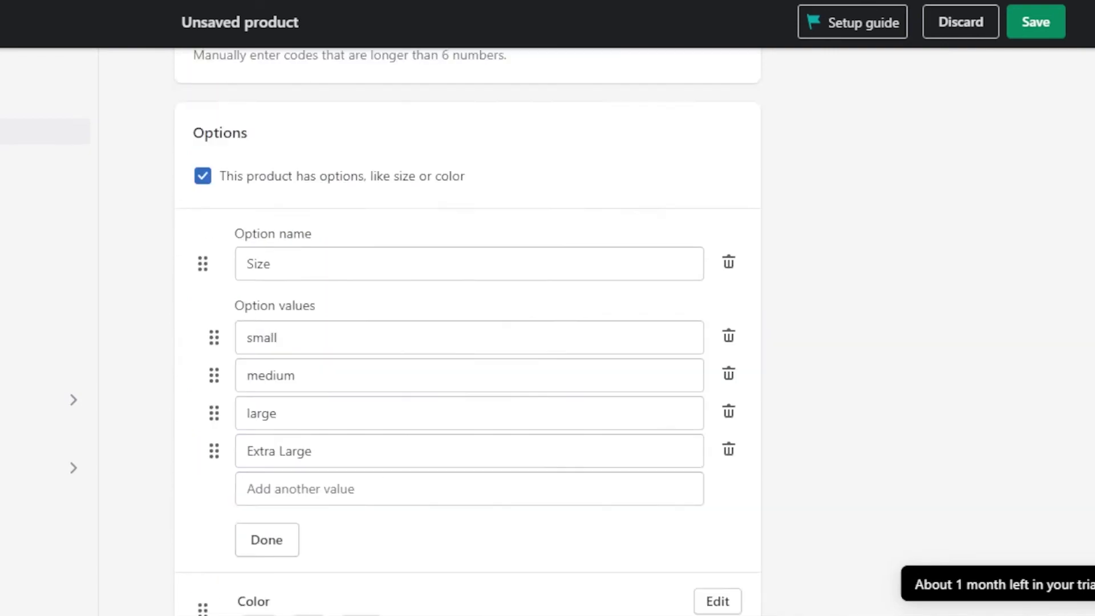
scroll(468, 330, "up", 20)
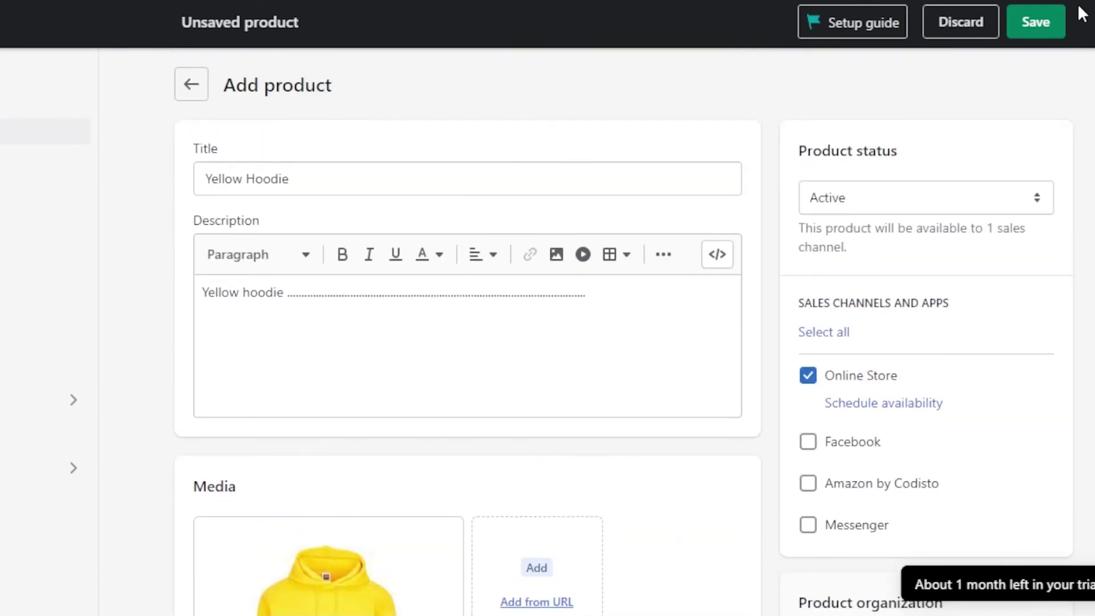
Step: Save the Yellow Hoodie product and return to the product list
left_click(1029, 26)
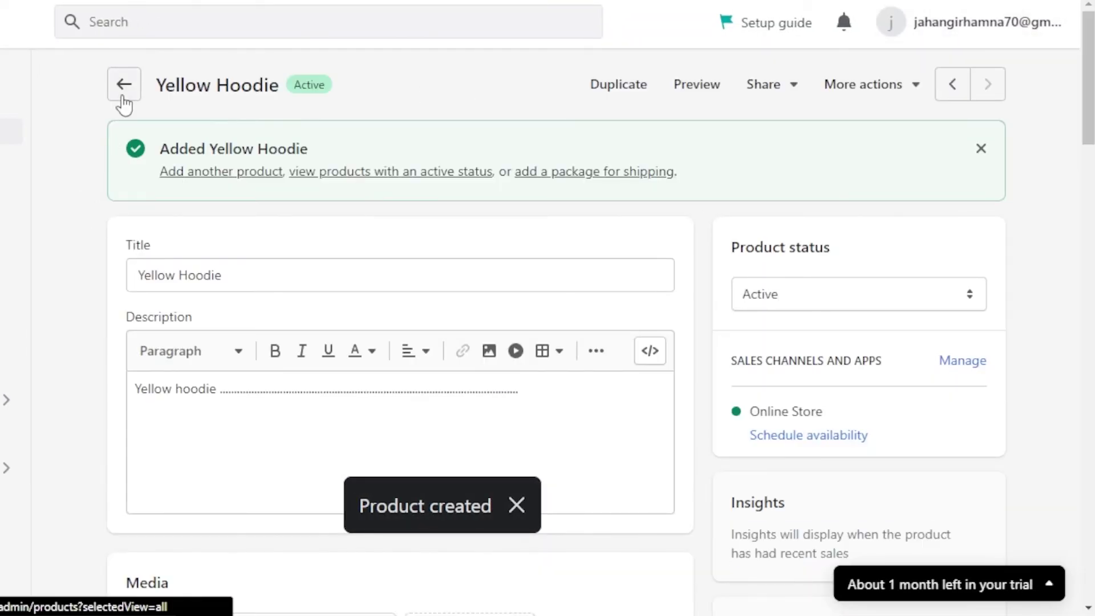
left_click(122, 96)
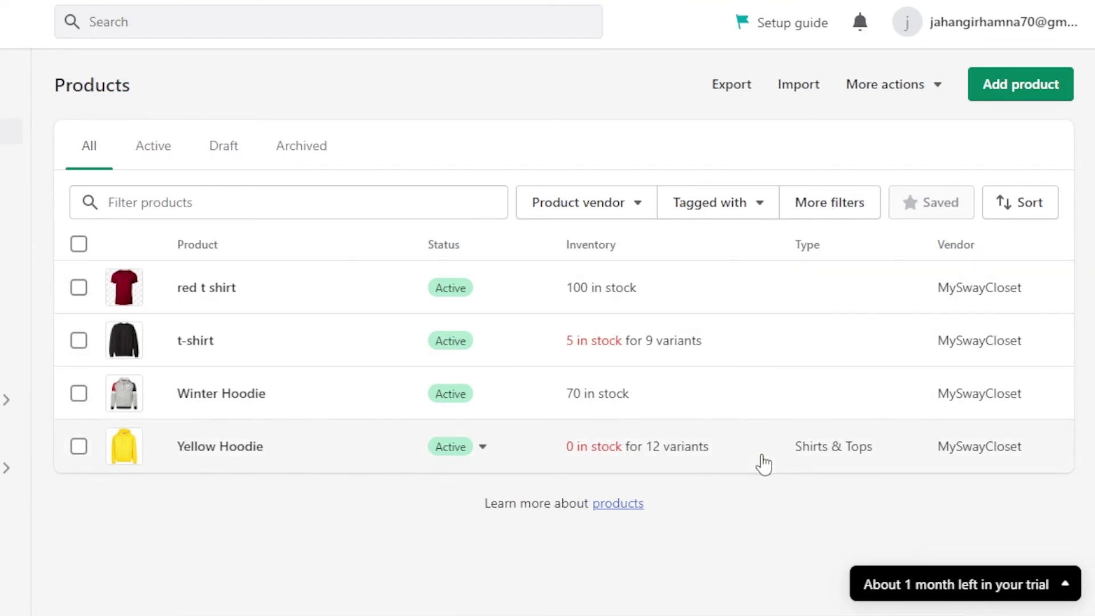
left_click(709, 204)
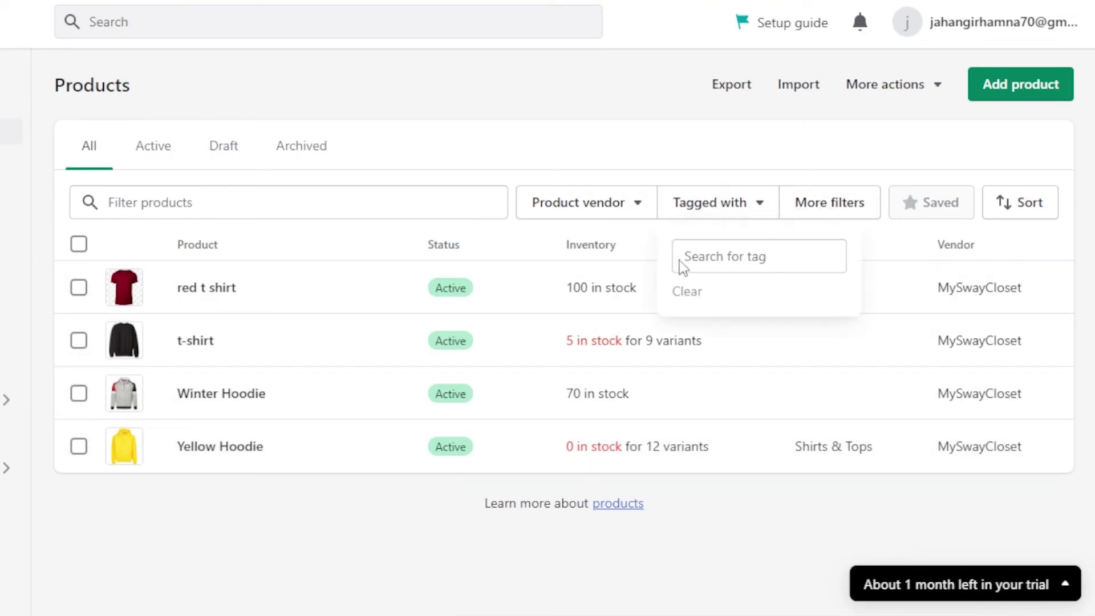
left_click(528, 95)
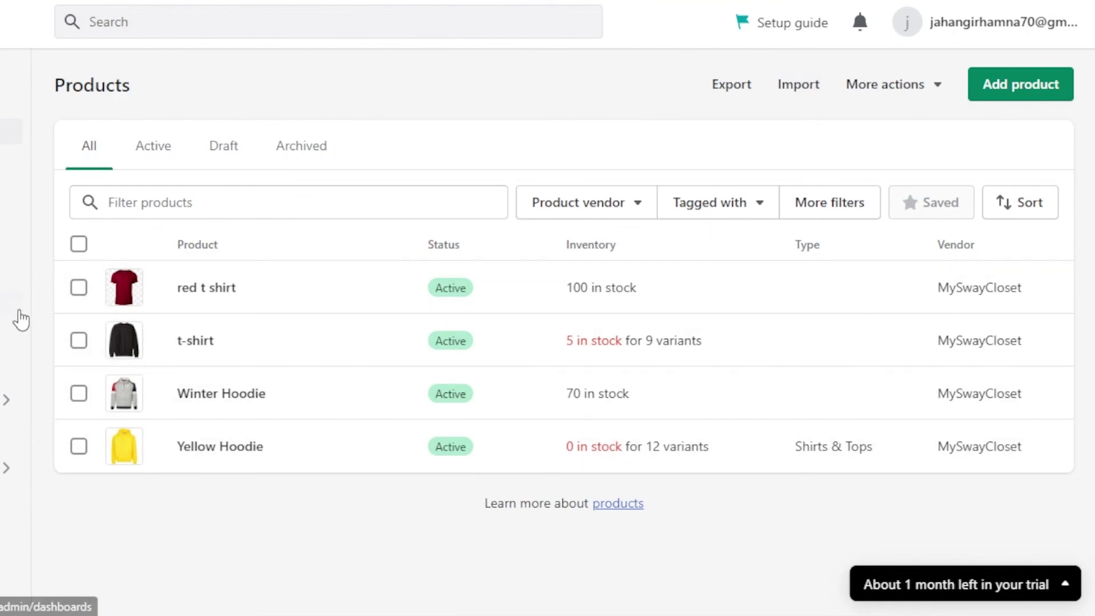
Step: Check the saved Yellow Hoodie's product page, return to the product list and preview the product on the online store
left_click(230, 448)
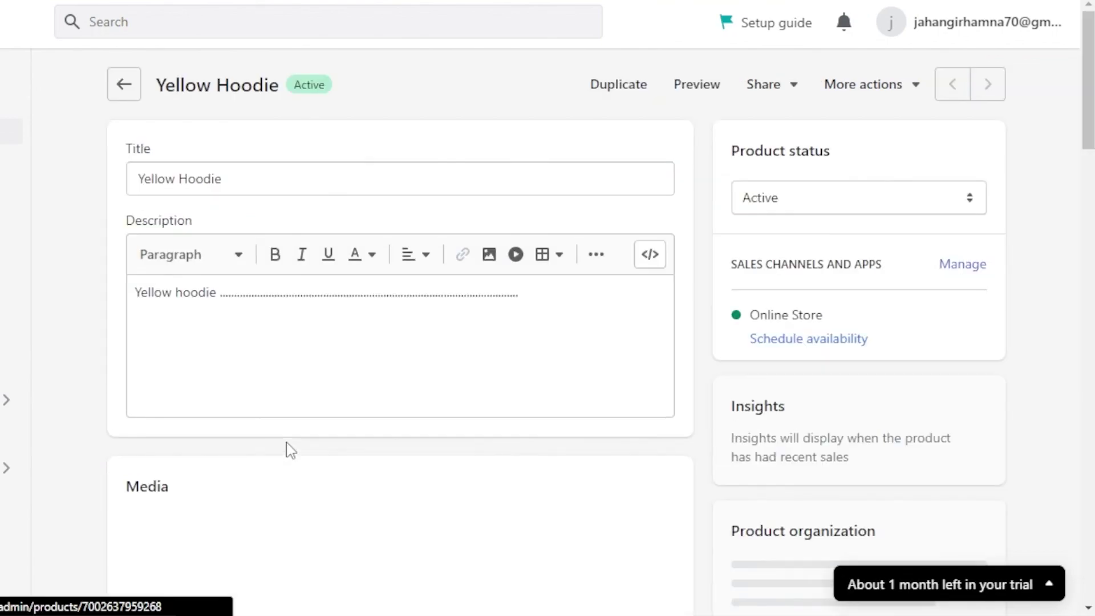
left_click(116, 90)
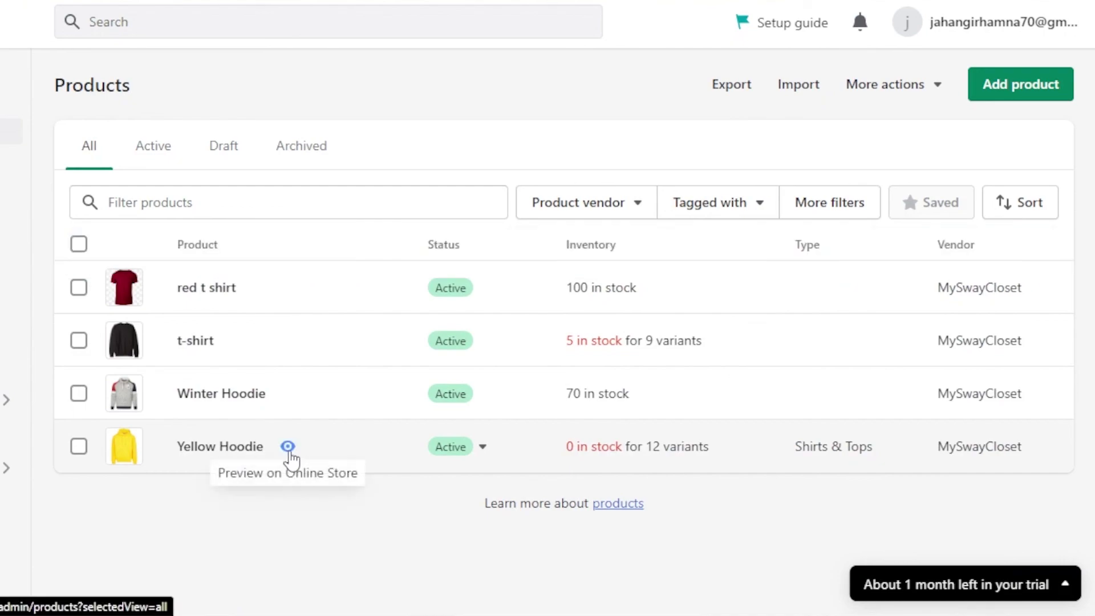
left_click(289, 451)
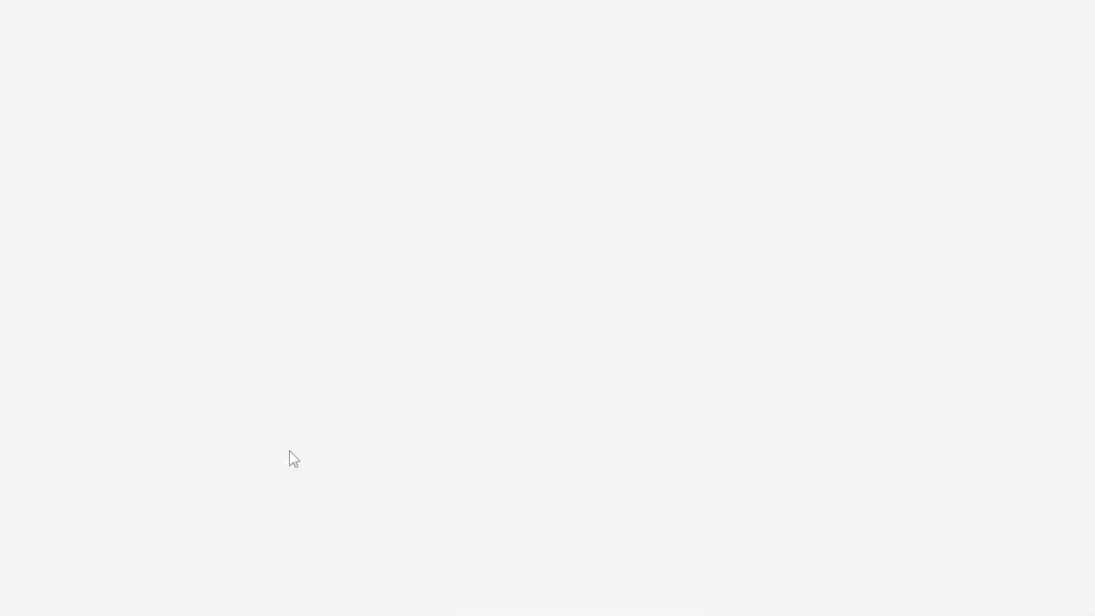